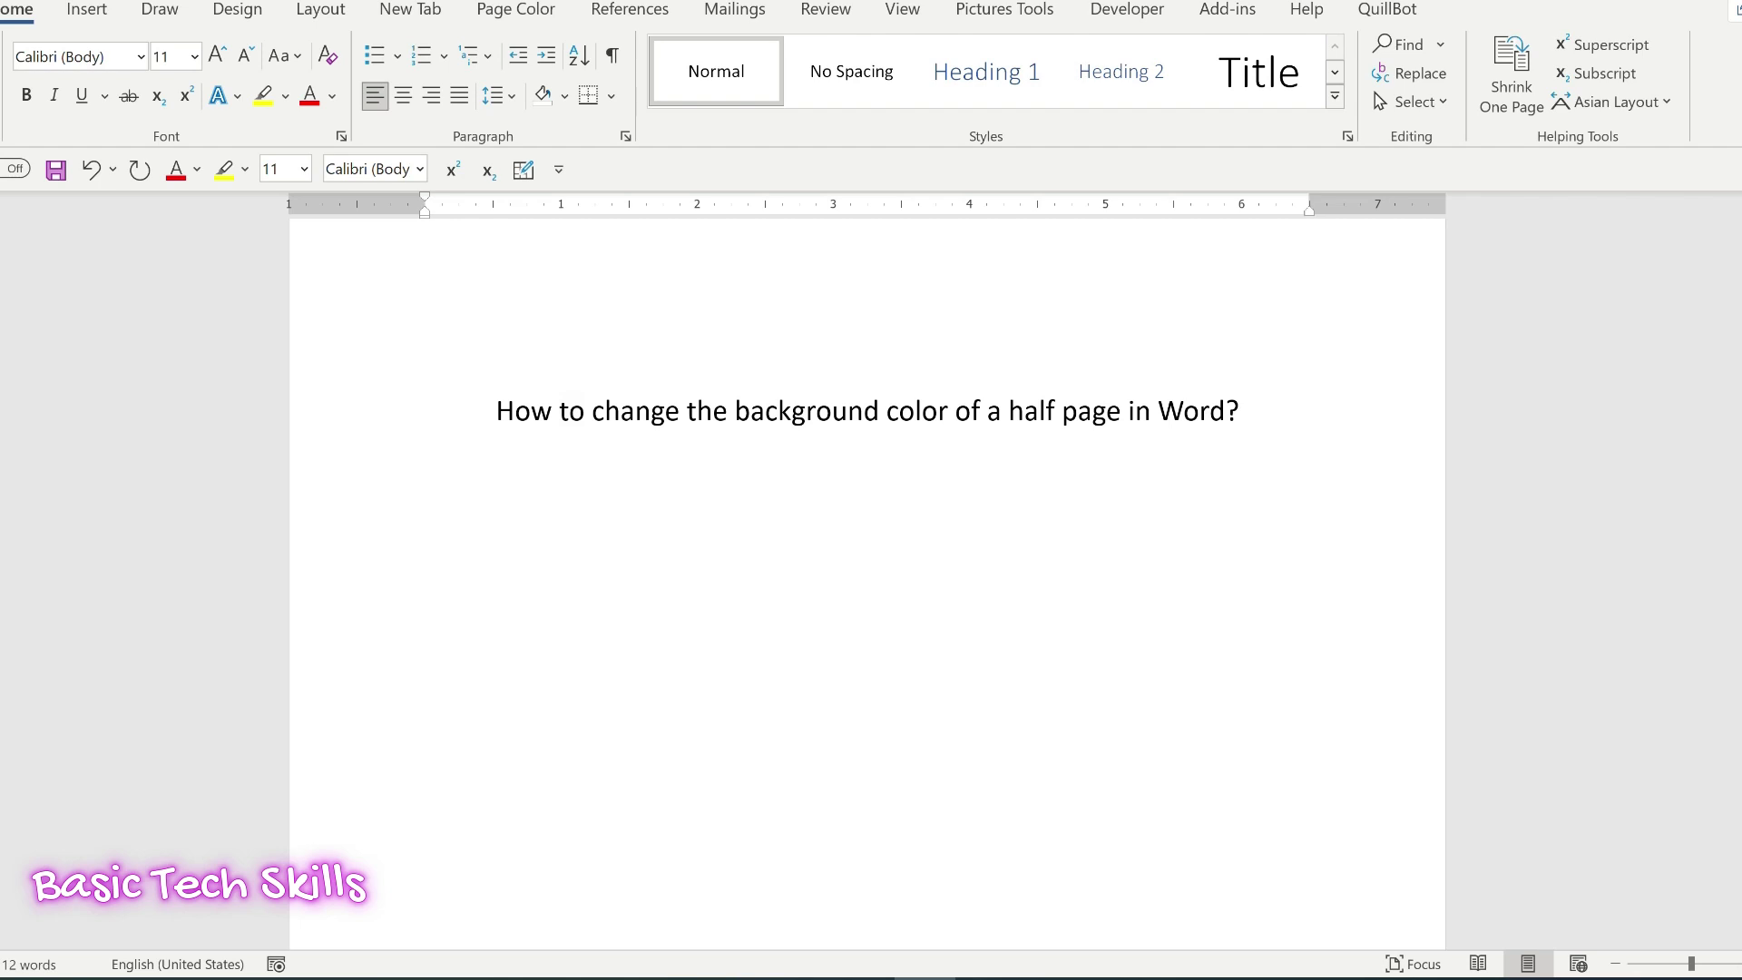
Draw a 6.05-inch horizontal line across the page below the heading and align it to the middle.
left_click(90, 10)
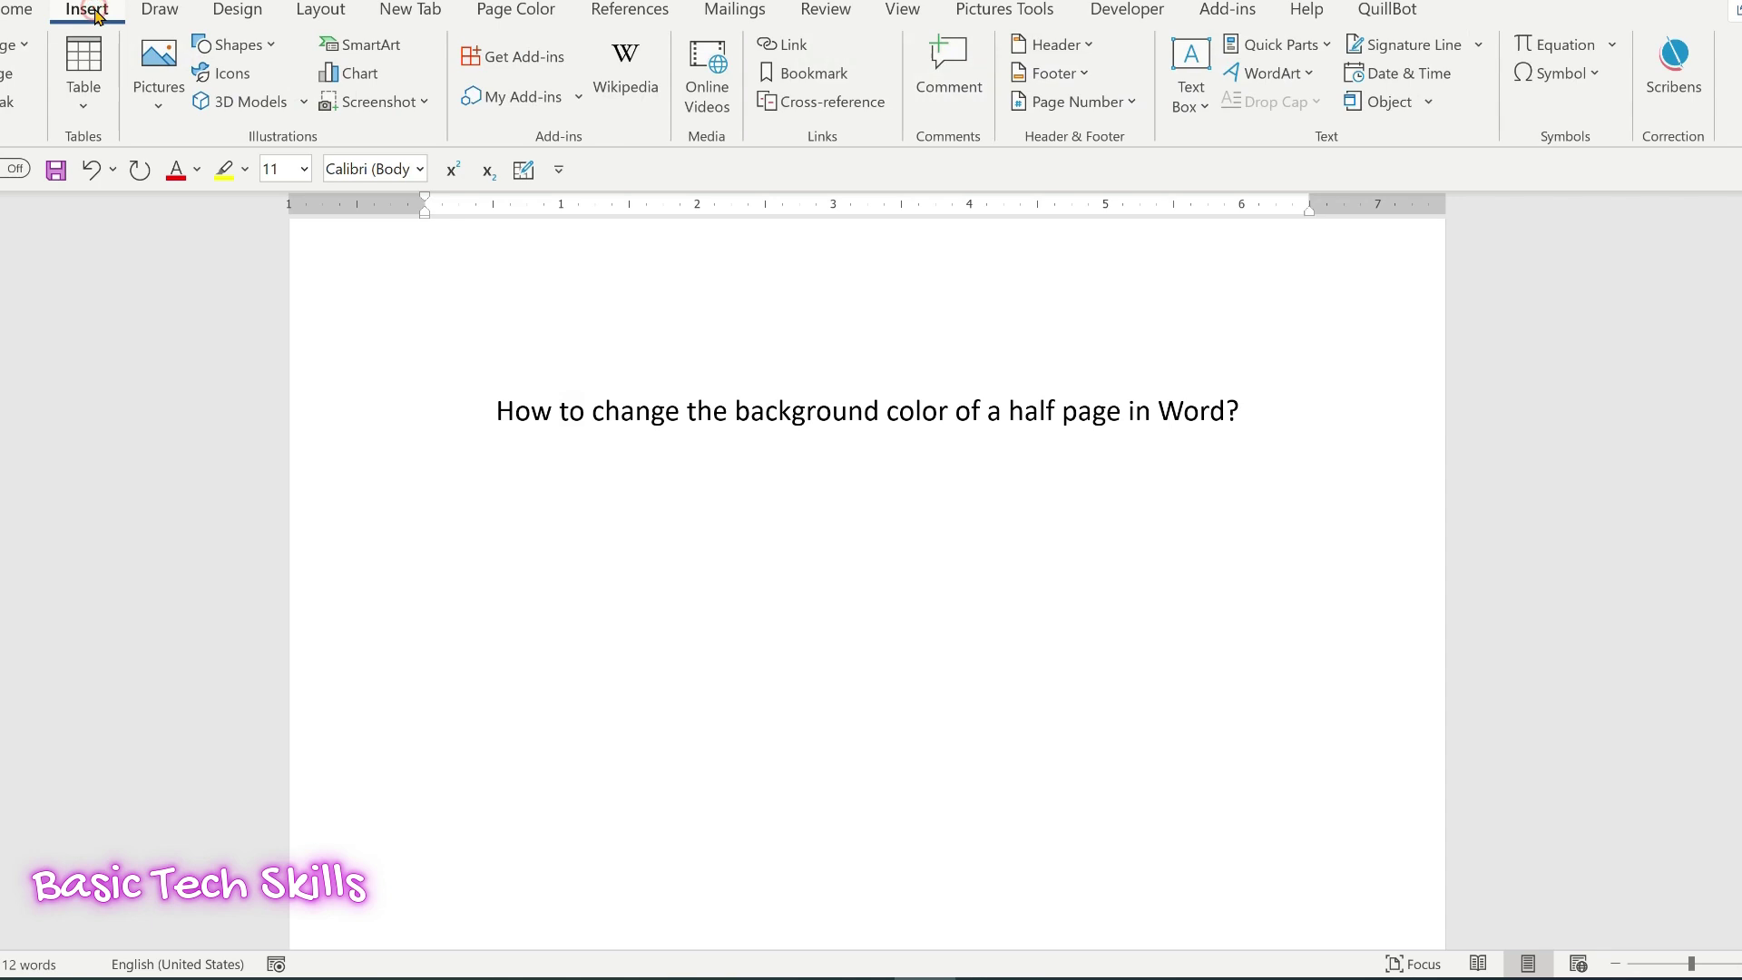
left_click(276, 50)
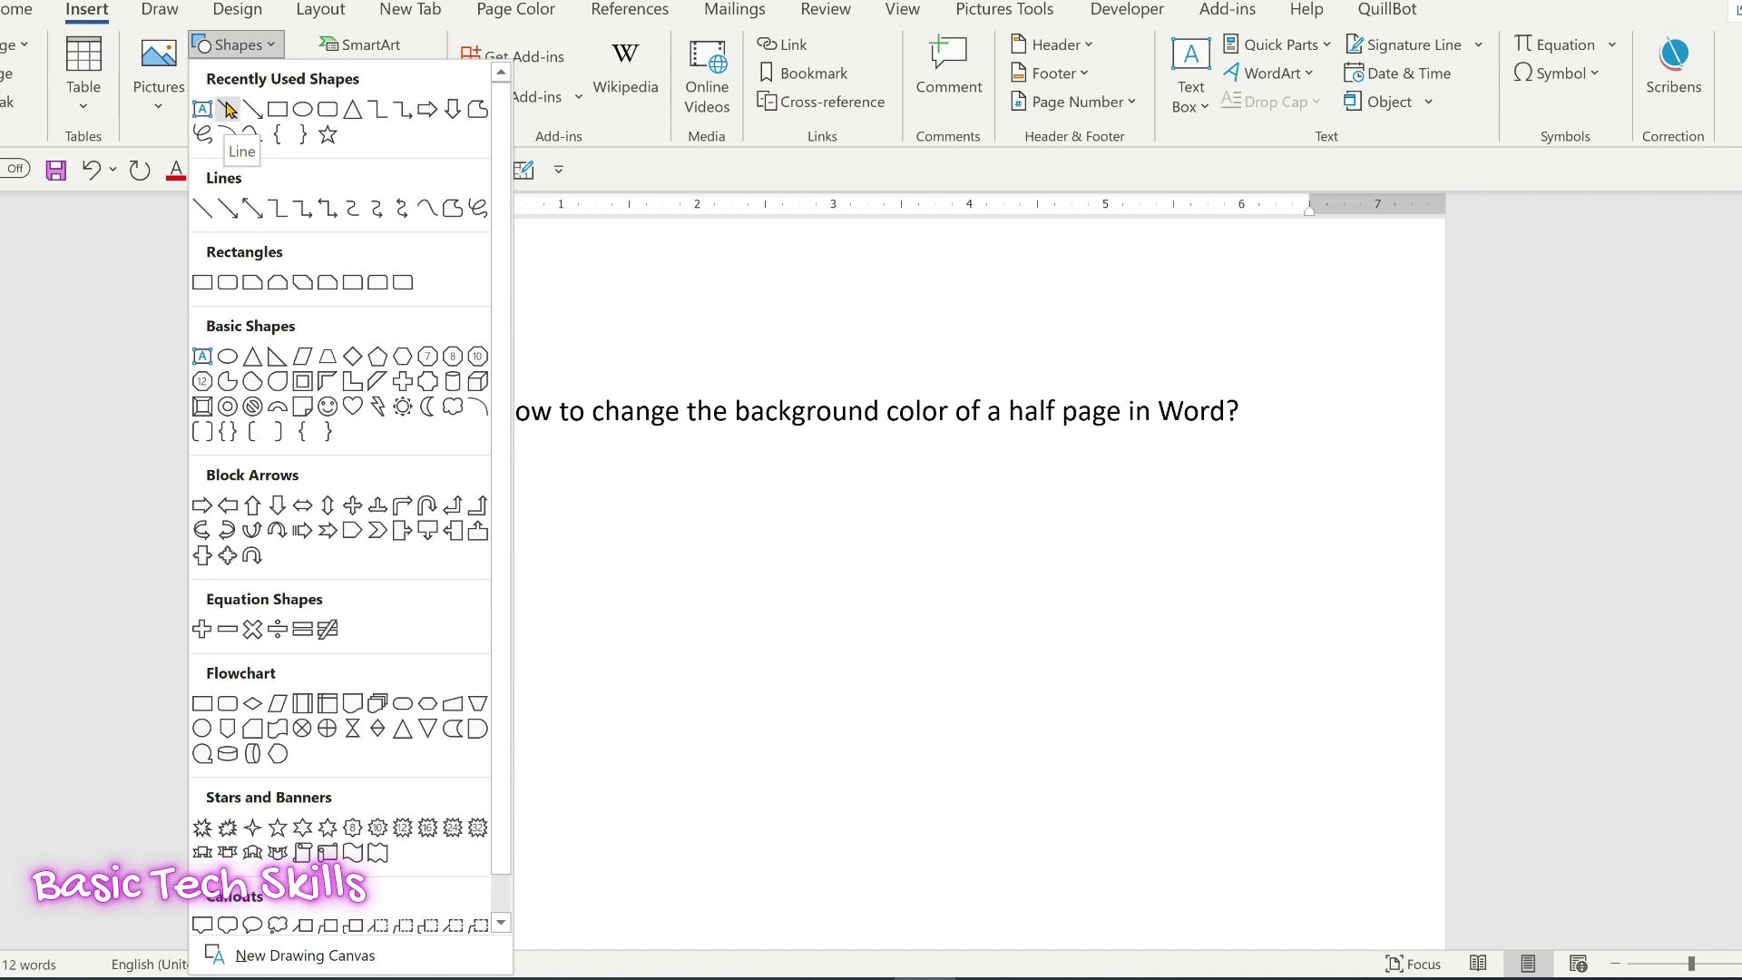
left_click(228, 110)
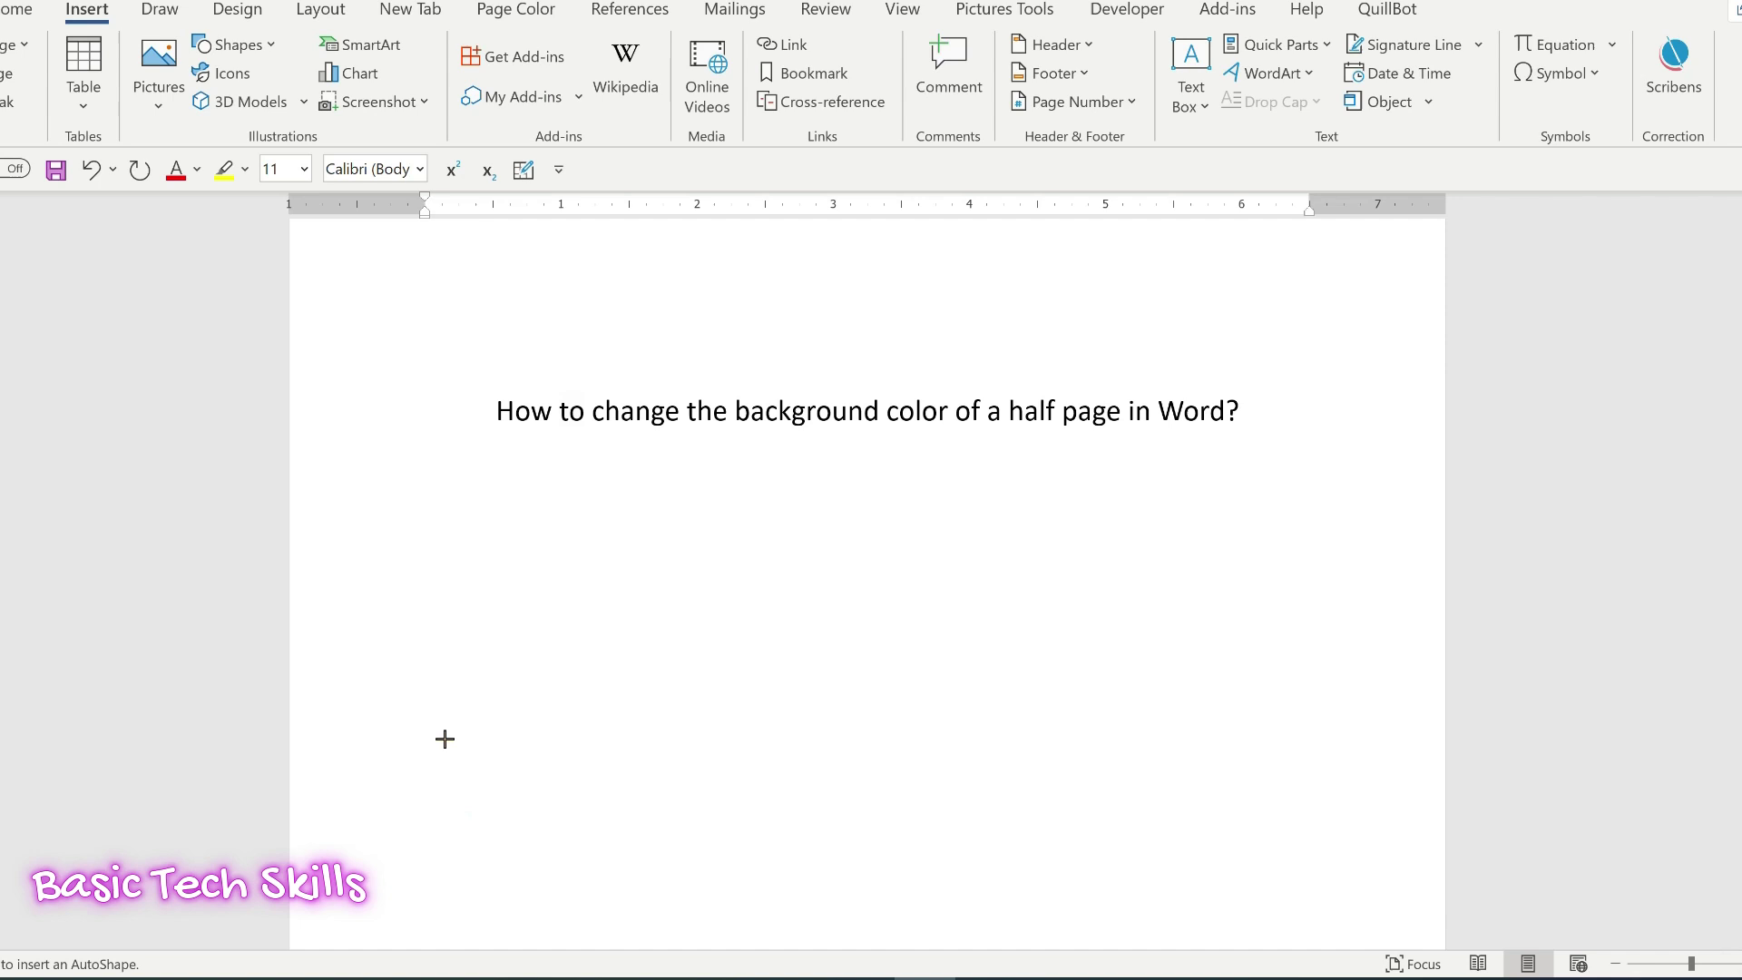
left_click_drag(437, 742, 1260, 718)
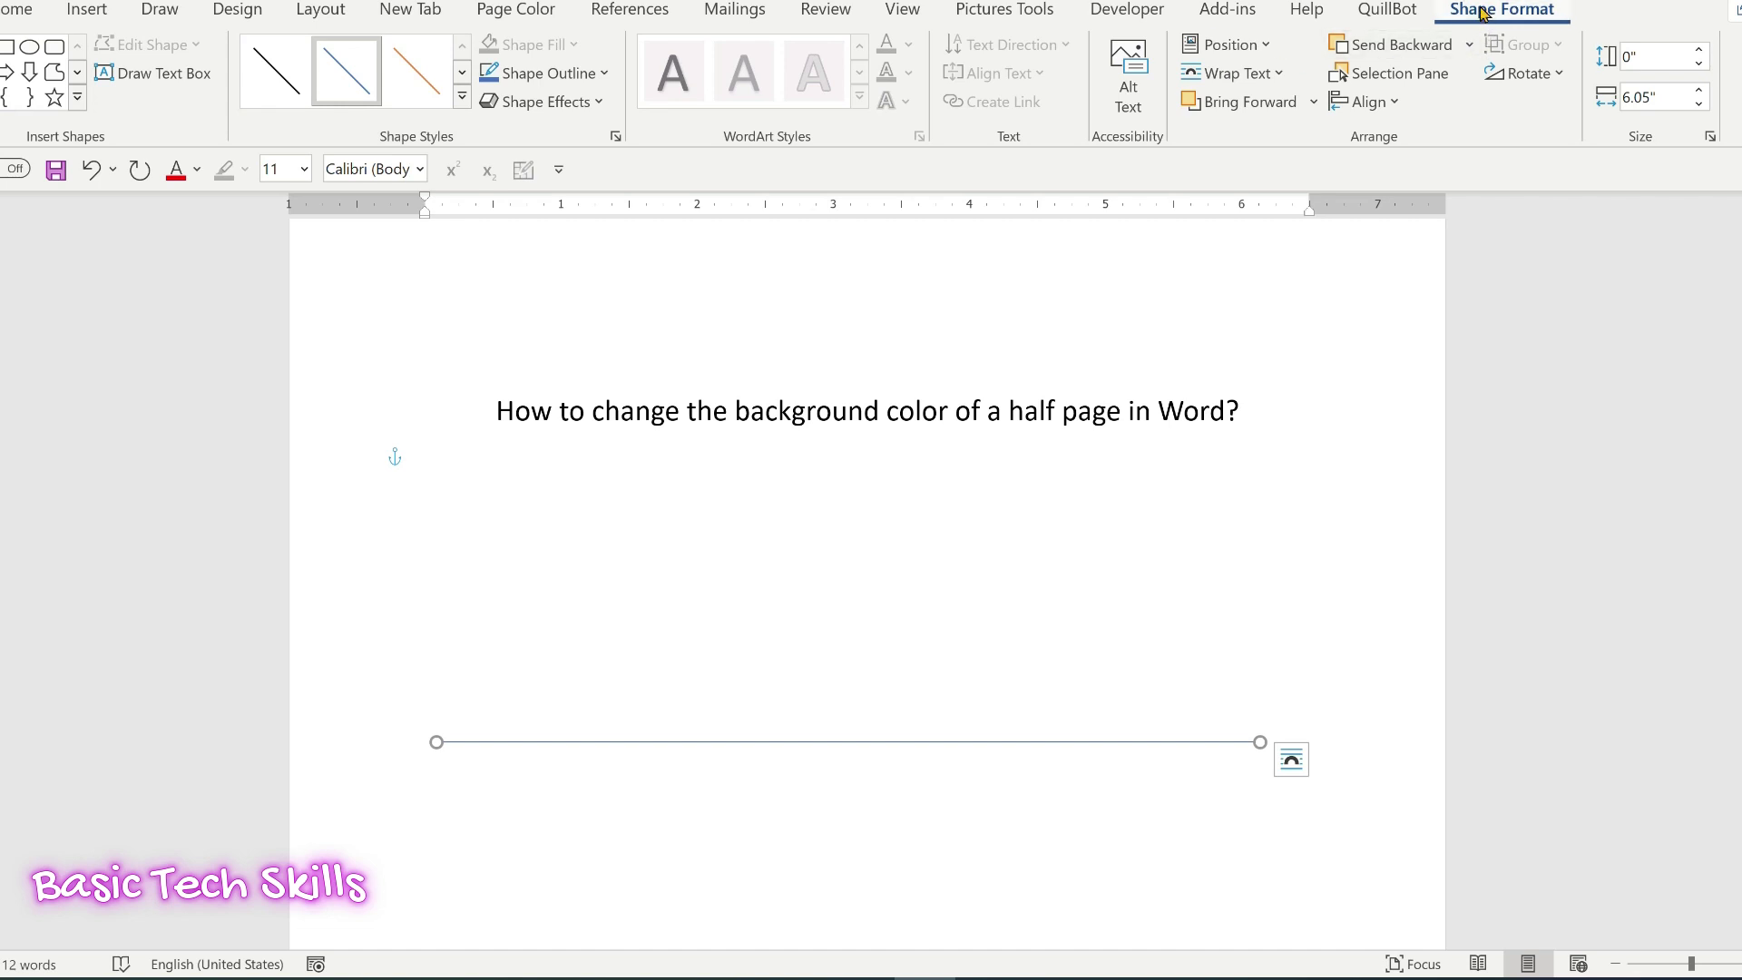
left_click(1395, 102)
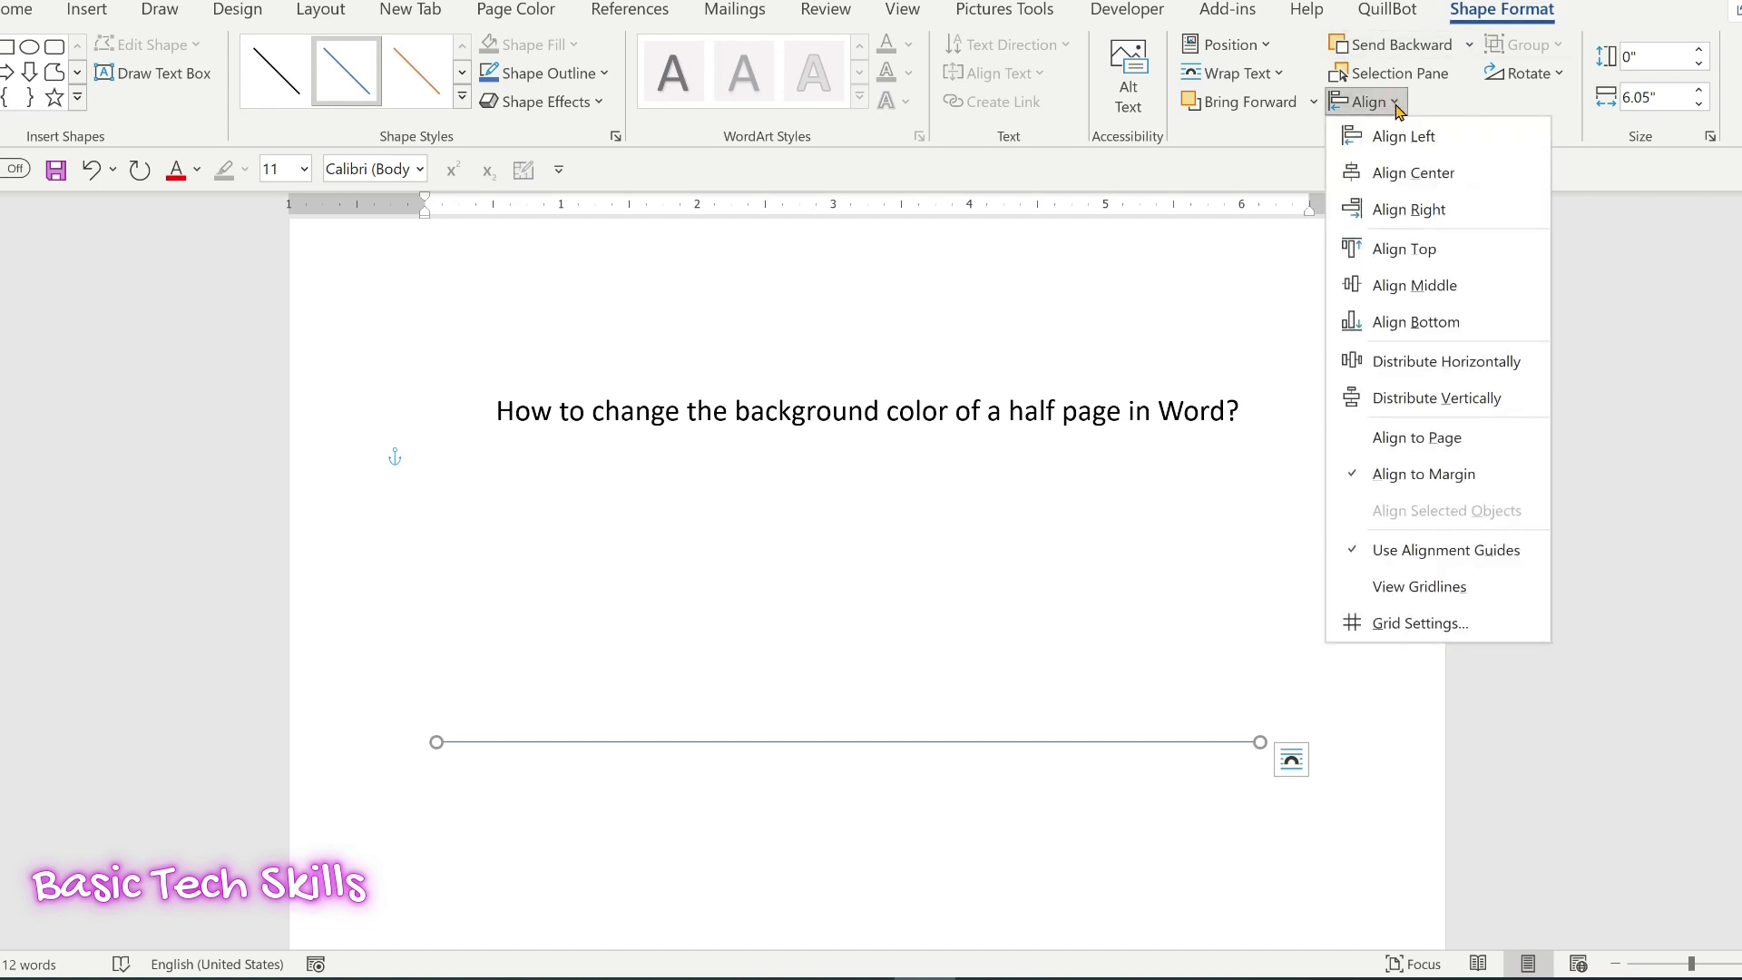
left_click(1378, 285)
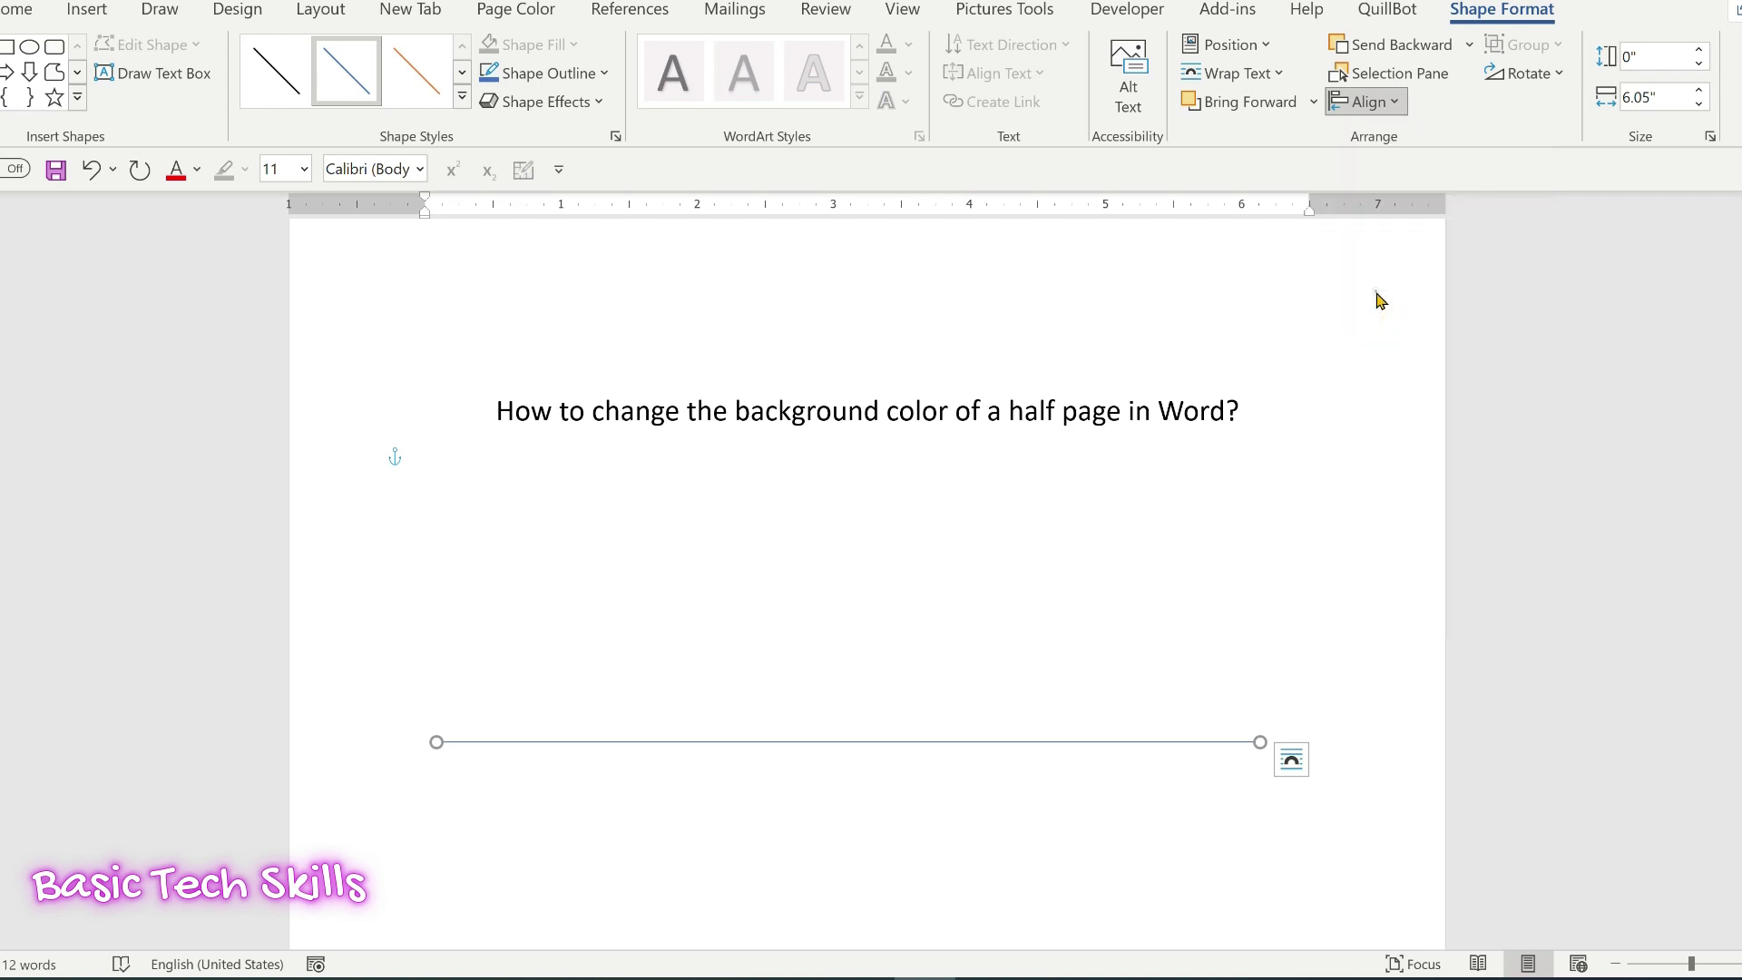
scroll(1302, 556, "up", 3)
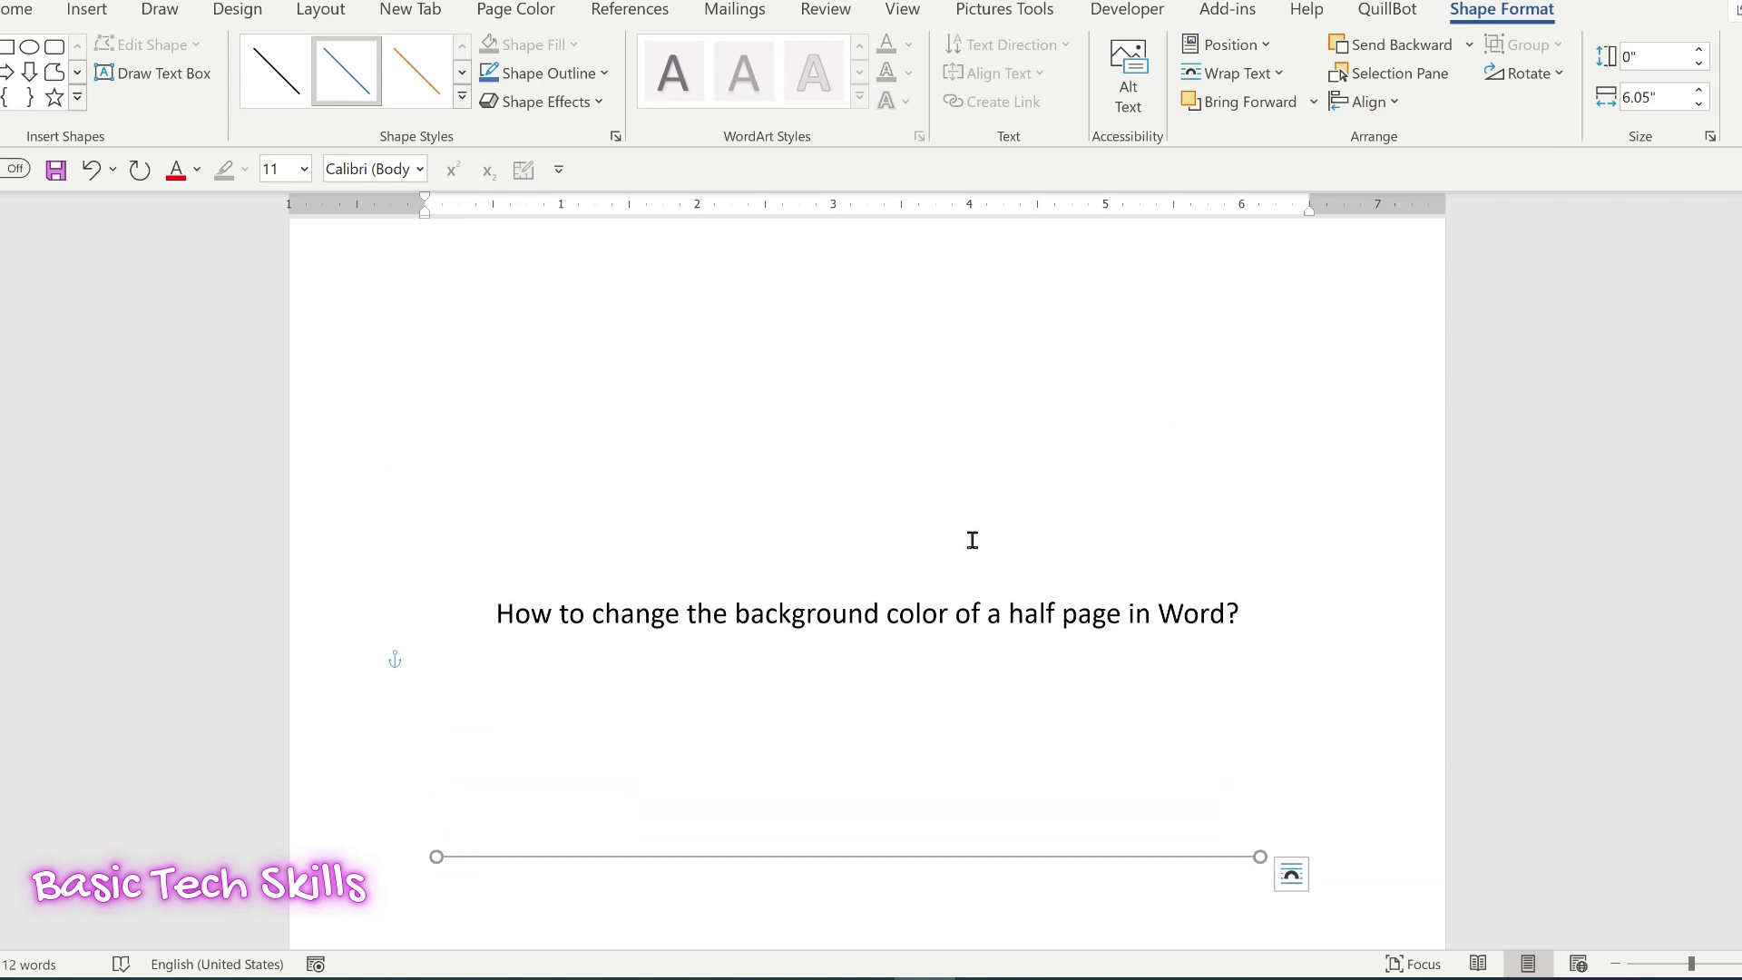
Draw a rectangle from the page's top-left corner across the full width down to the line.
left_click(88, 11)
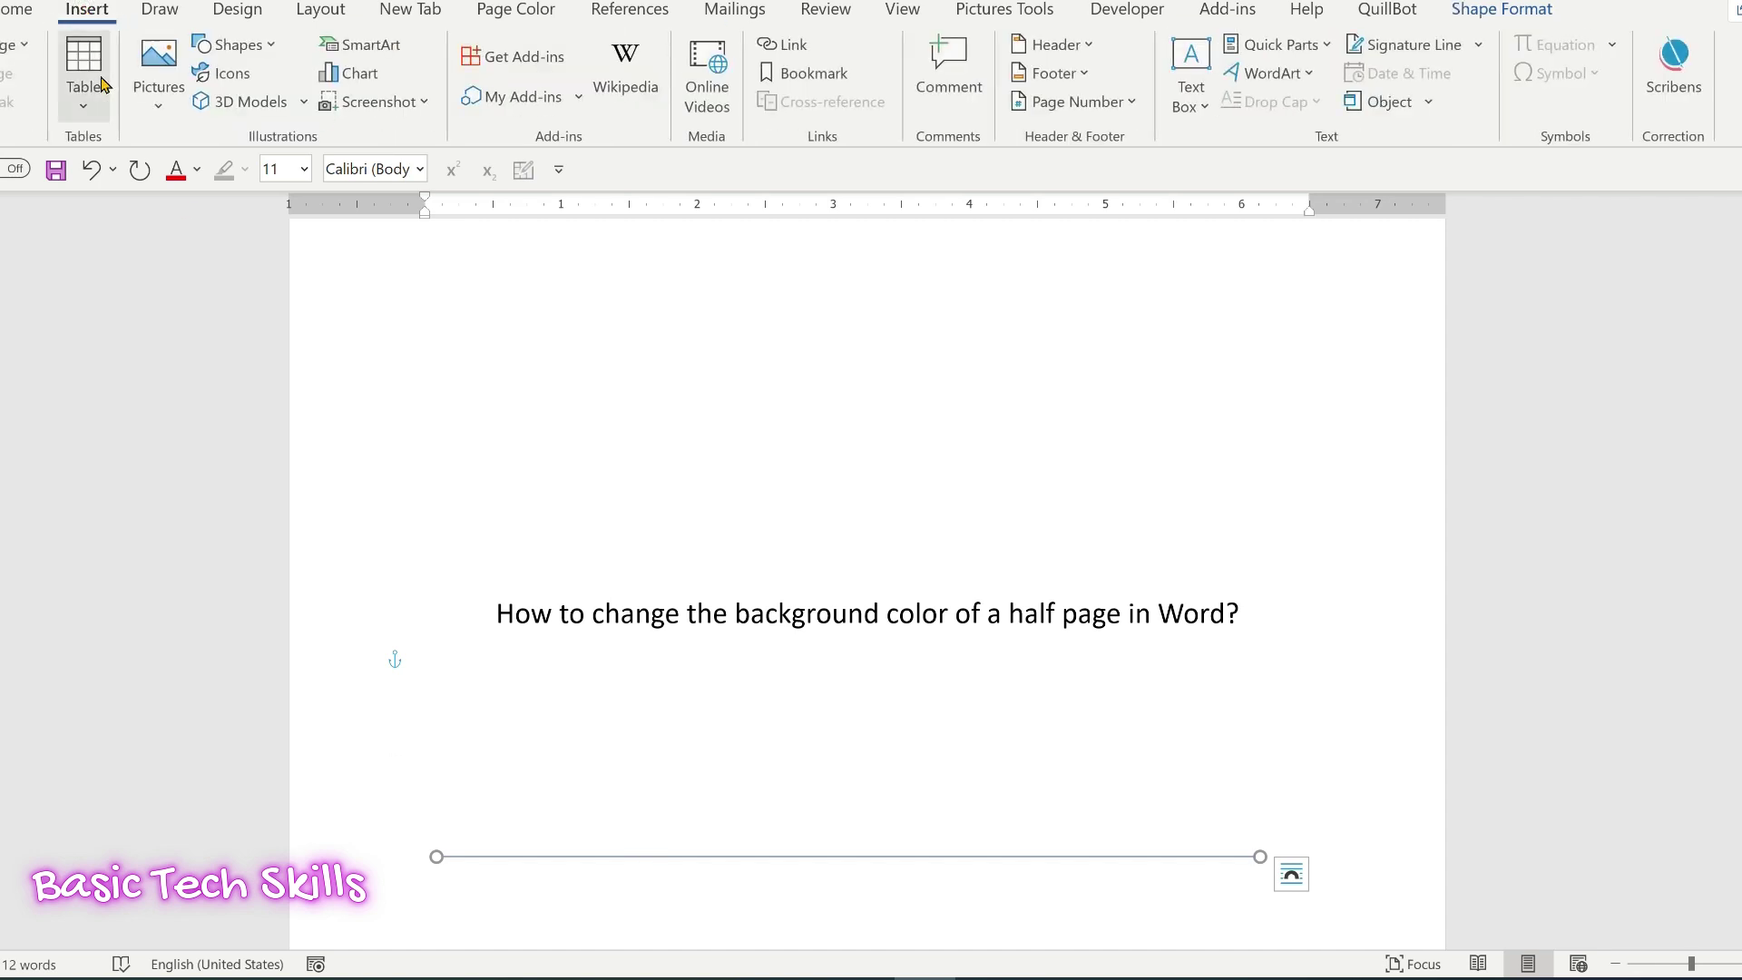
left_click(277, 50)
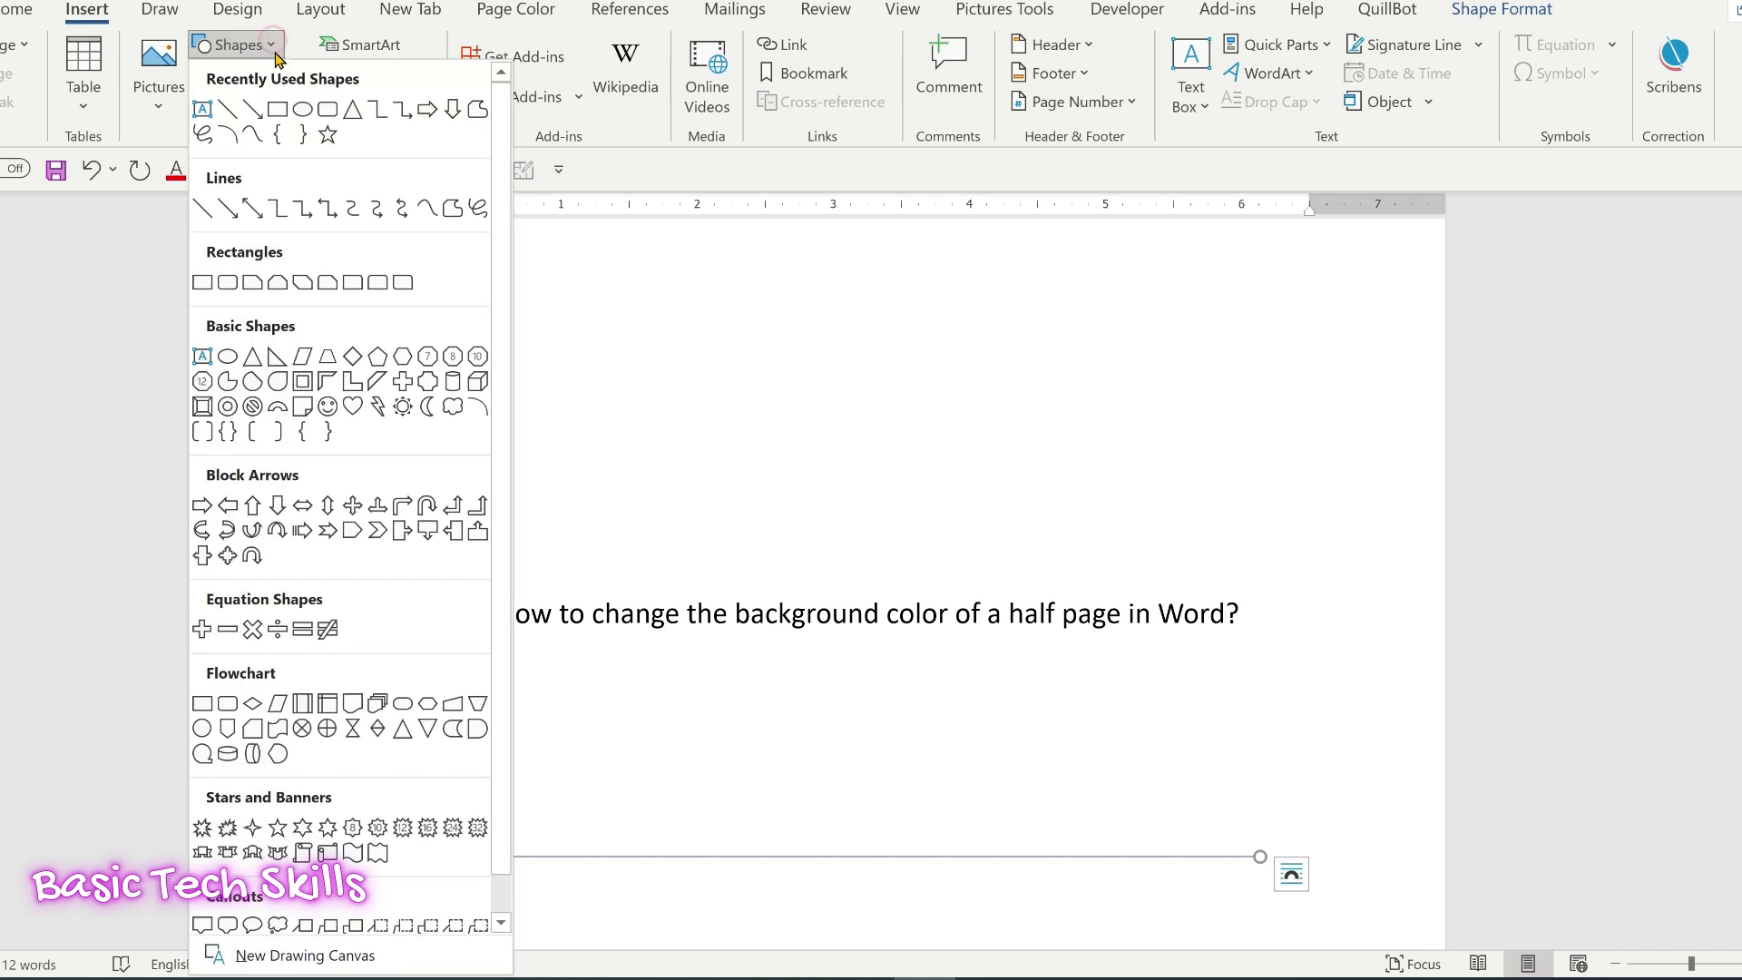
left_click(276, 110)
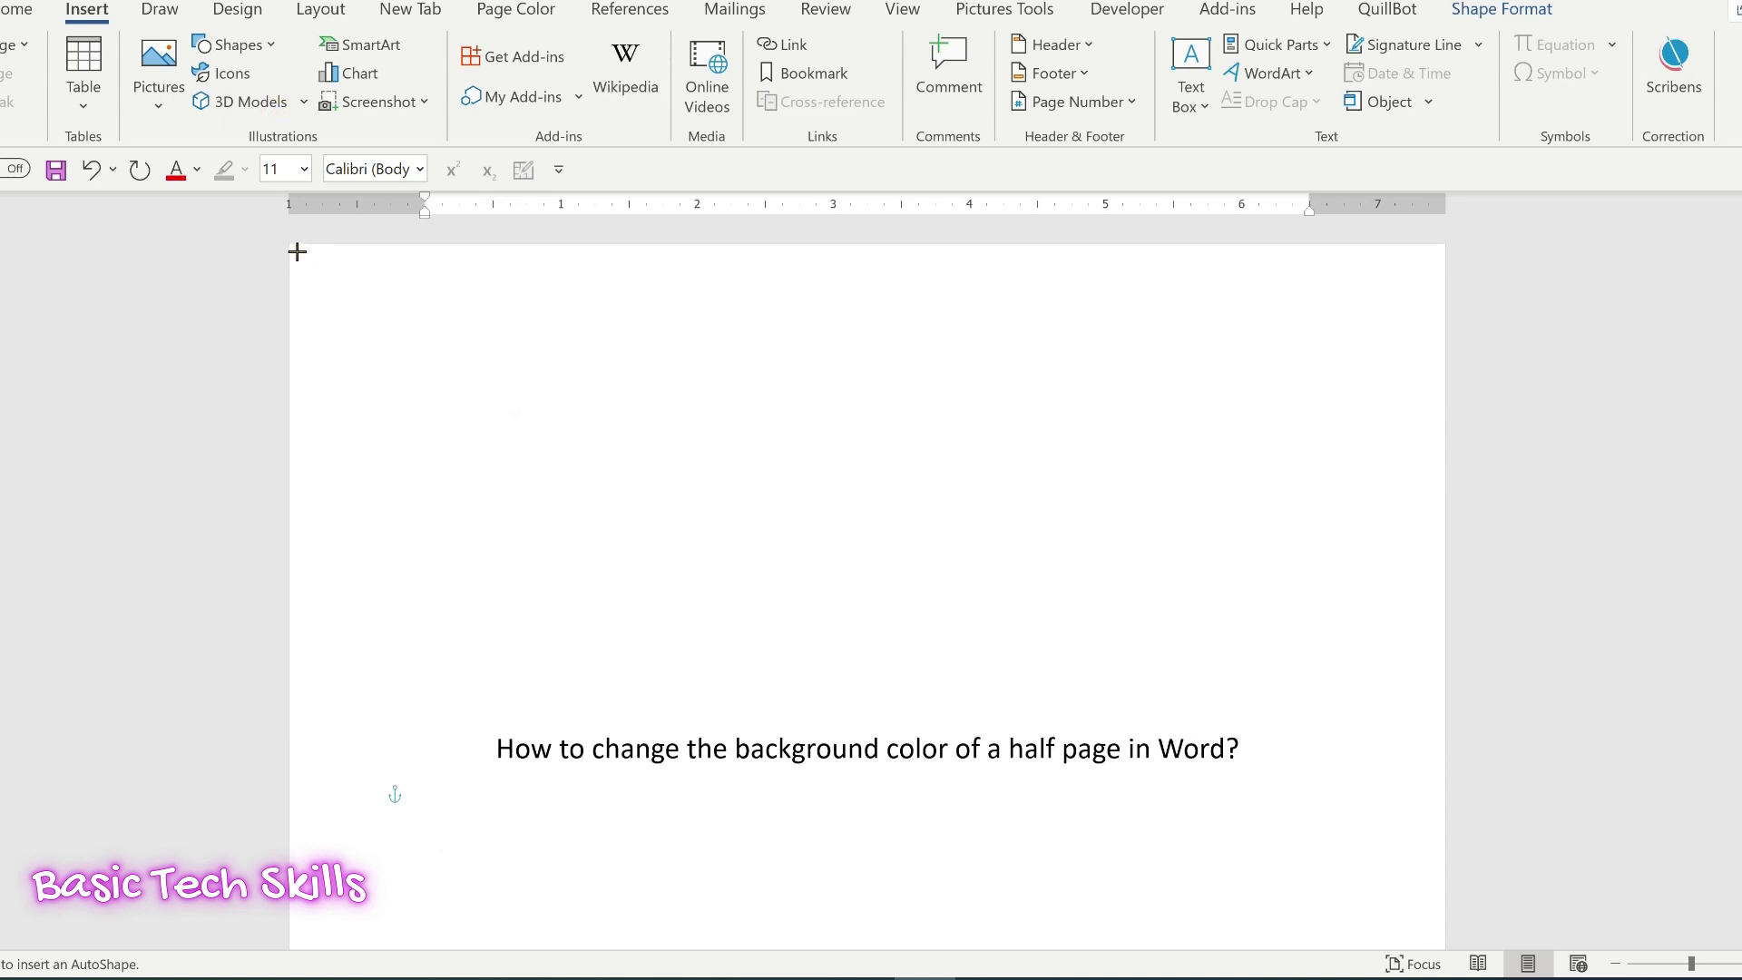
left_click_drag(290, 247, 1320, 940)
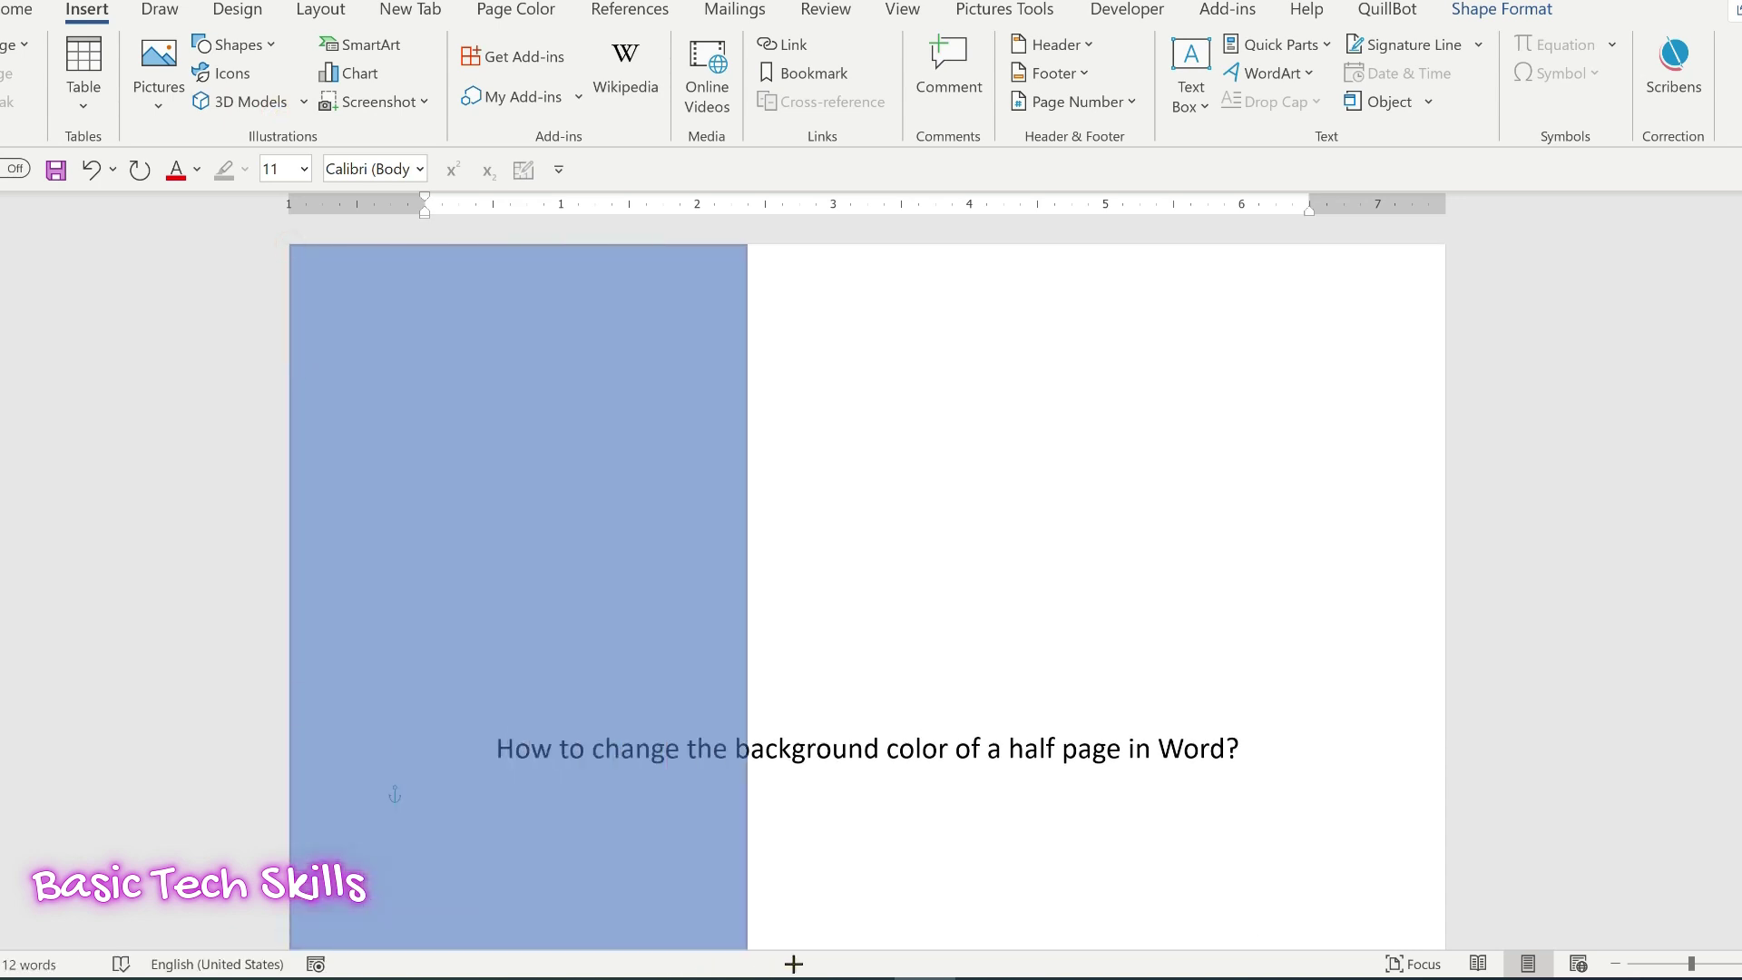
mouse_move(1319, 941)
left_mouse_down()
mouse_move(1405, 893)
mouse_move(1444, 896)
left_mouse_up()
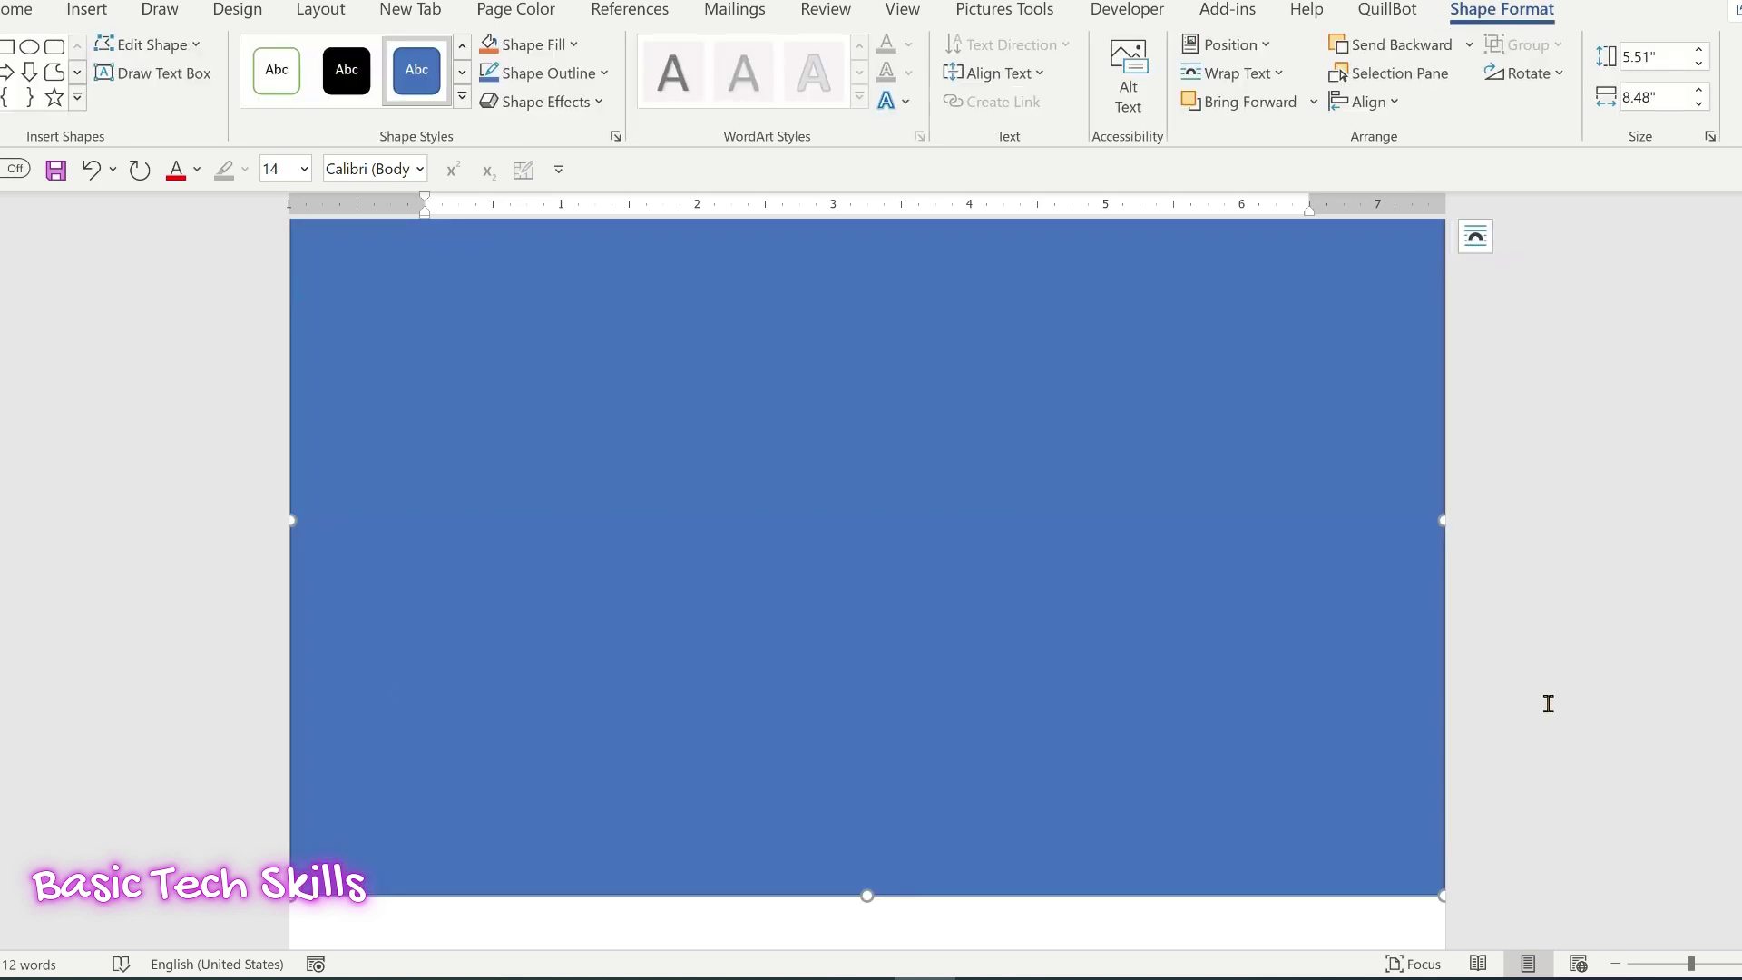
scroll(1542, 694, "down", 3)
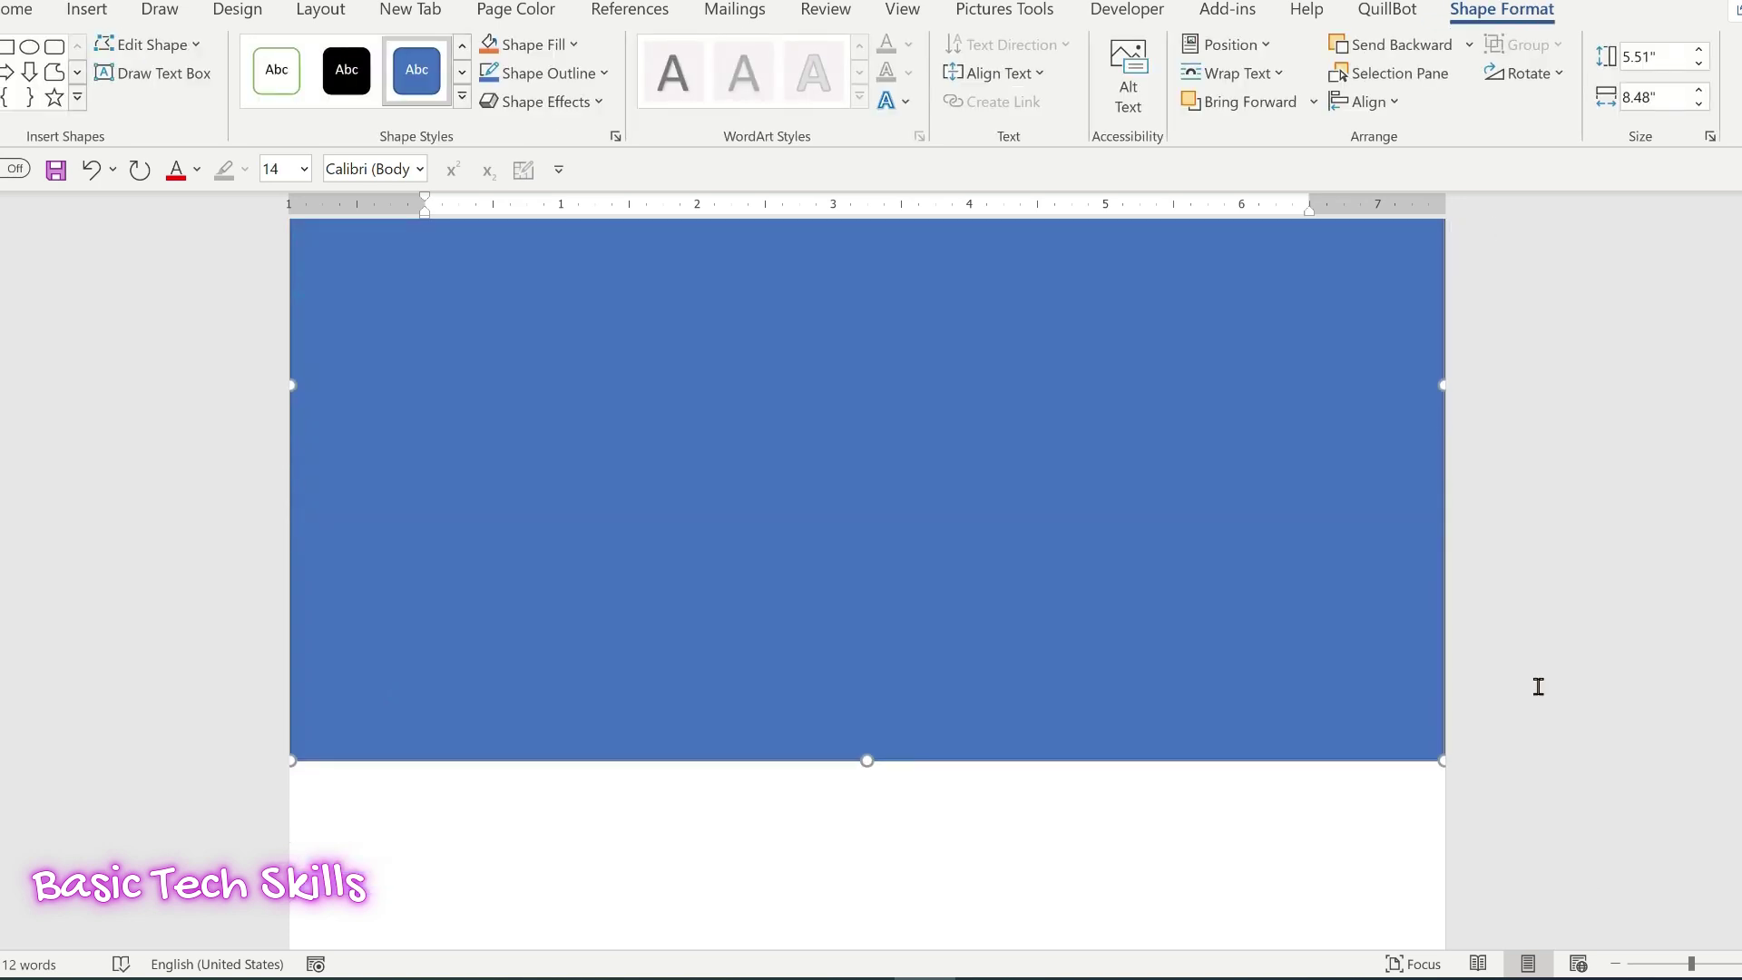
Apply Send Behind Text to the blue rectangle so the heading reappears.
right_click(689, 303)
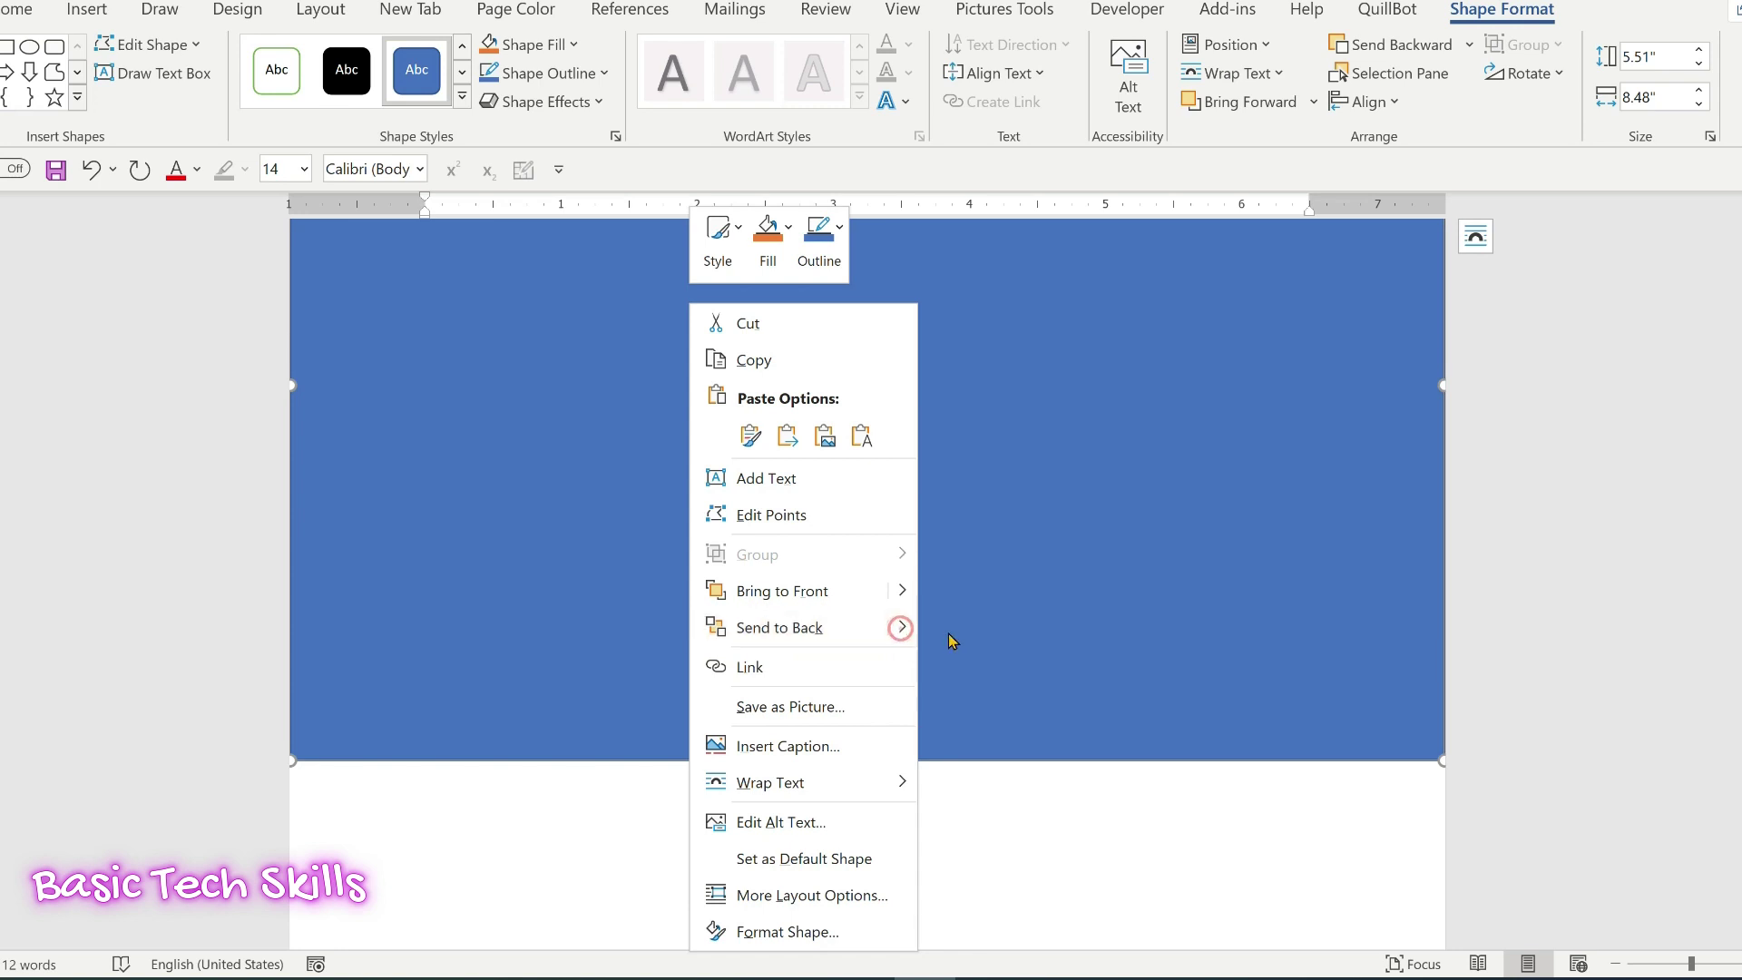
mouse_move(780, 627)
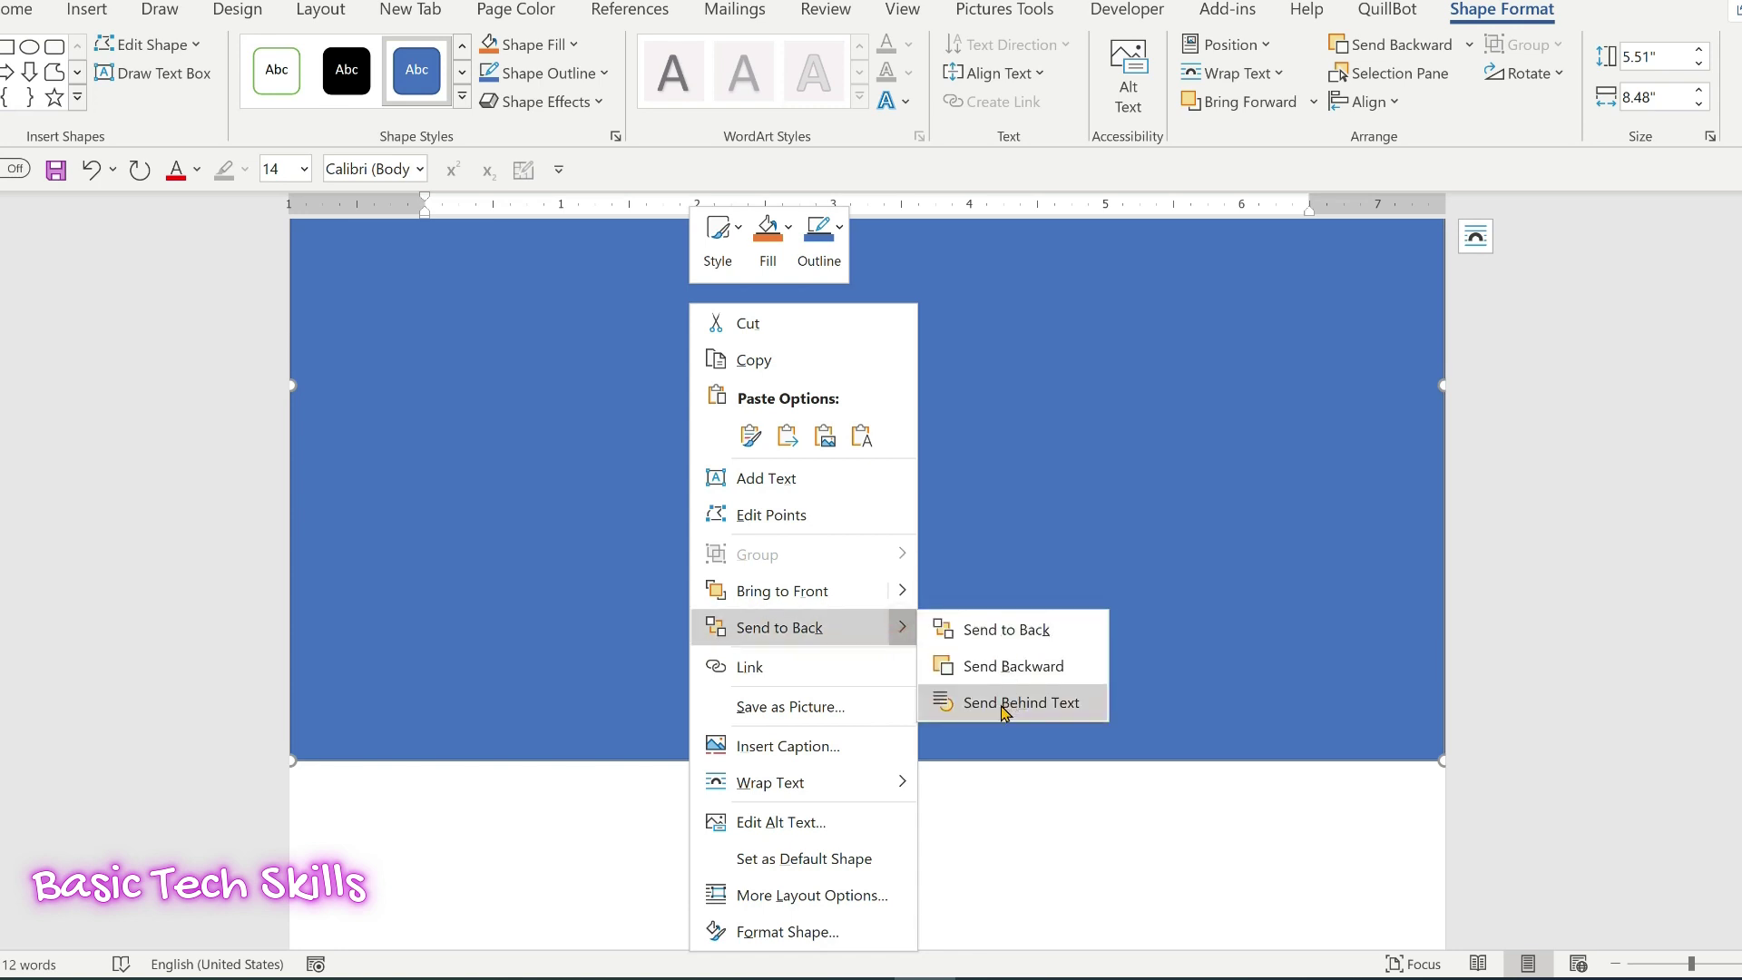
left_click(1004, 704)
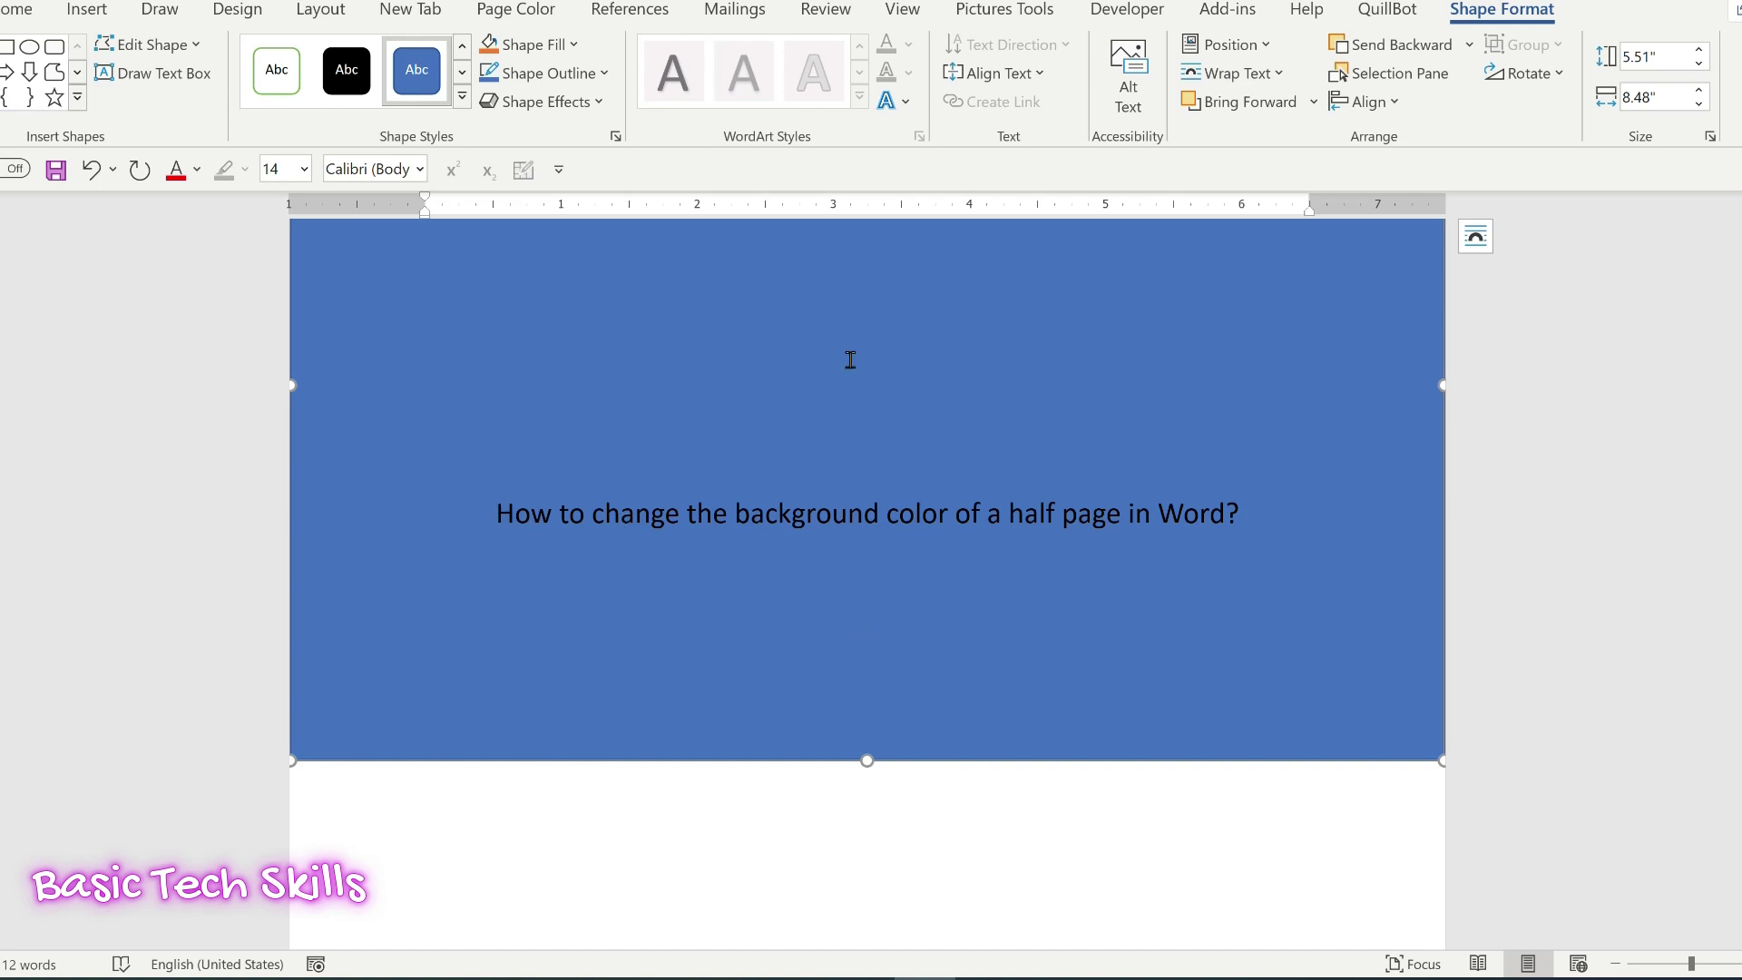
In Format Shape, give the rectangle a solid gold yellow fill and set its outline to No line.
right_click(768, 606)
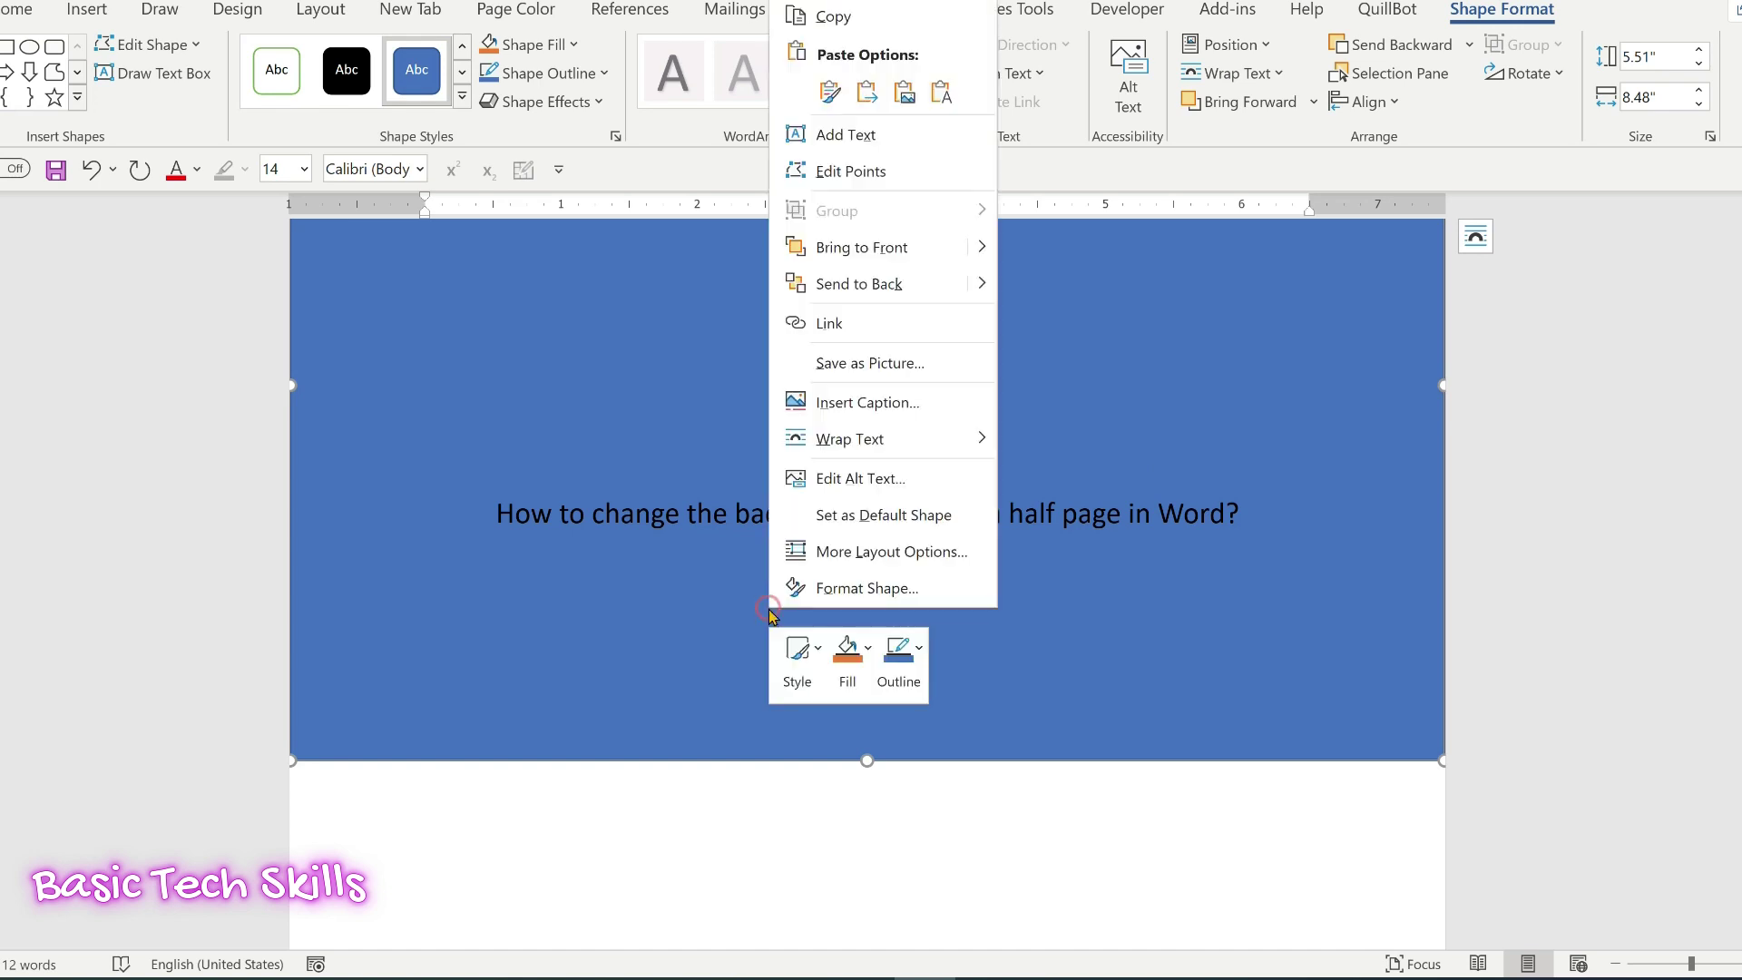
left_click(856, 589)
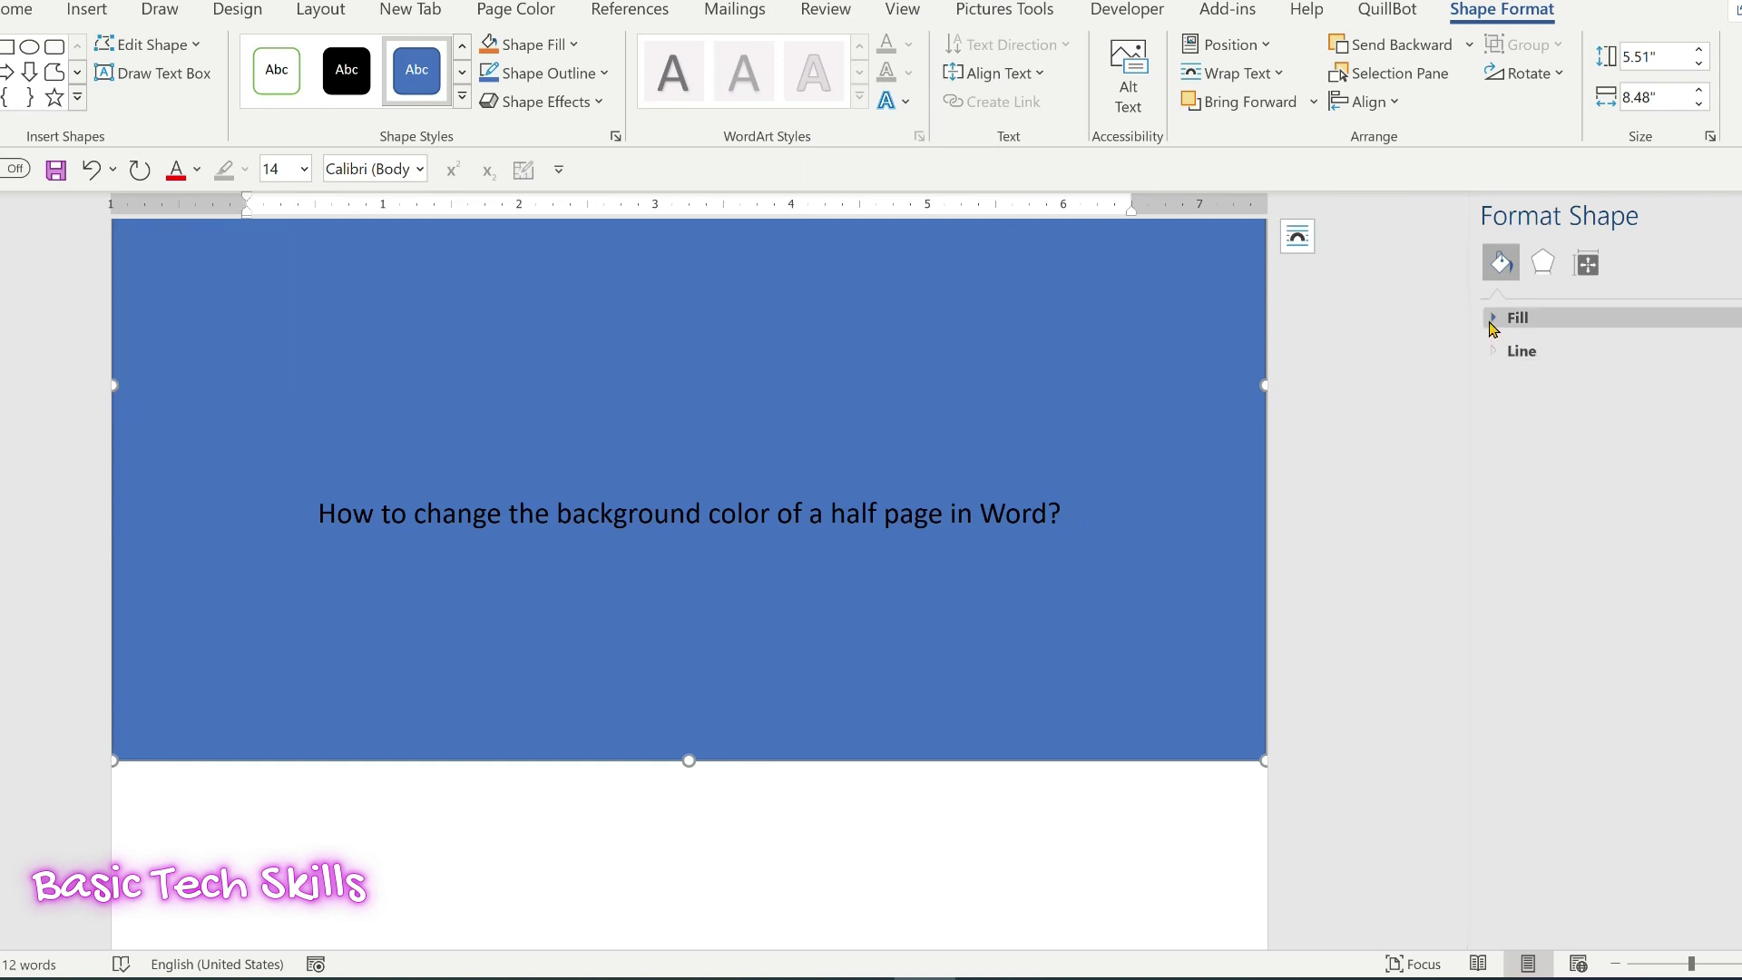
left_click(1497, 325)
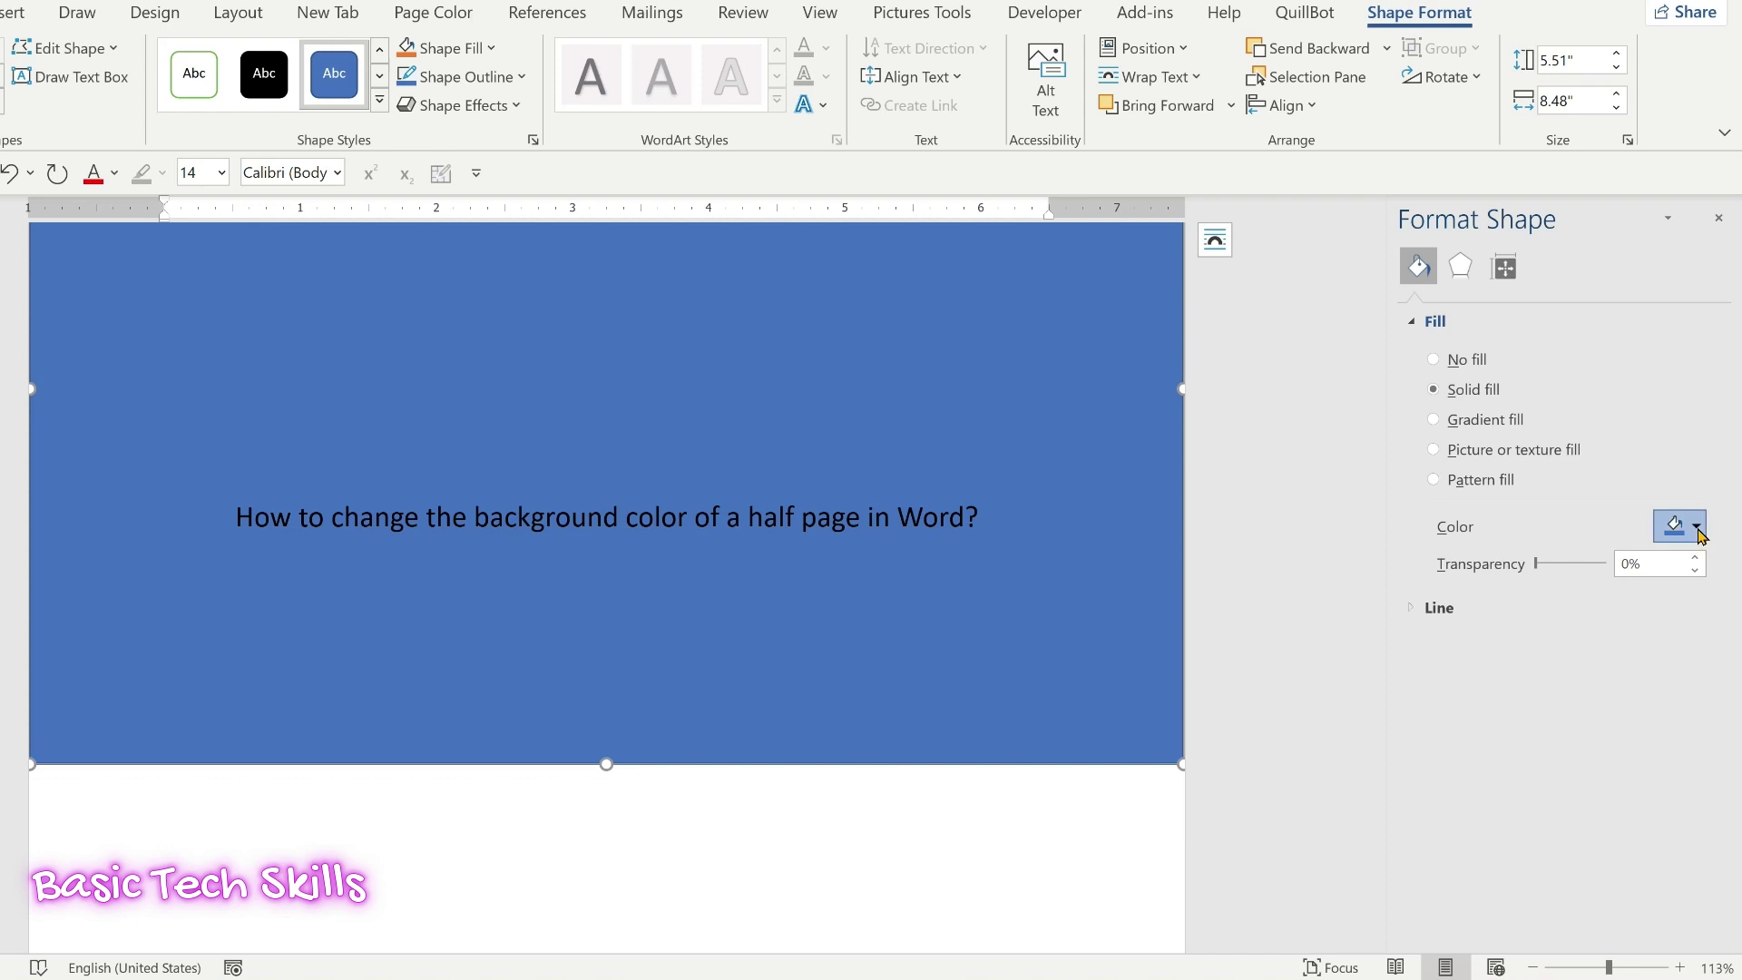
left_click(1696, 527)
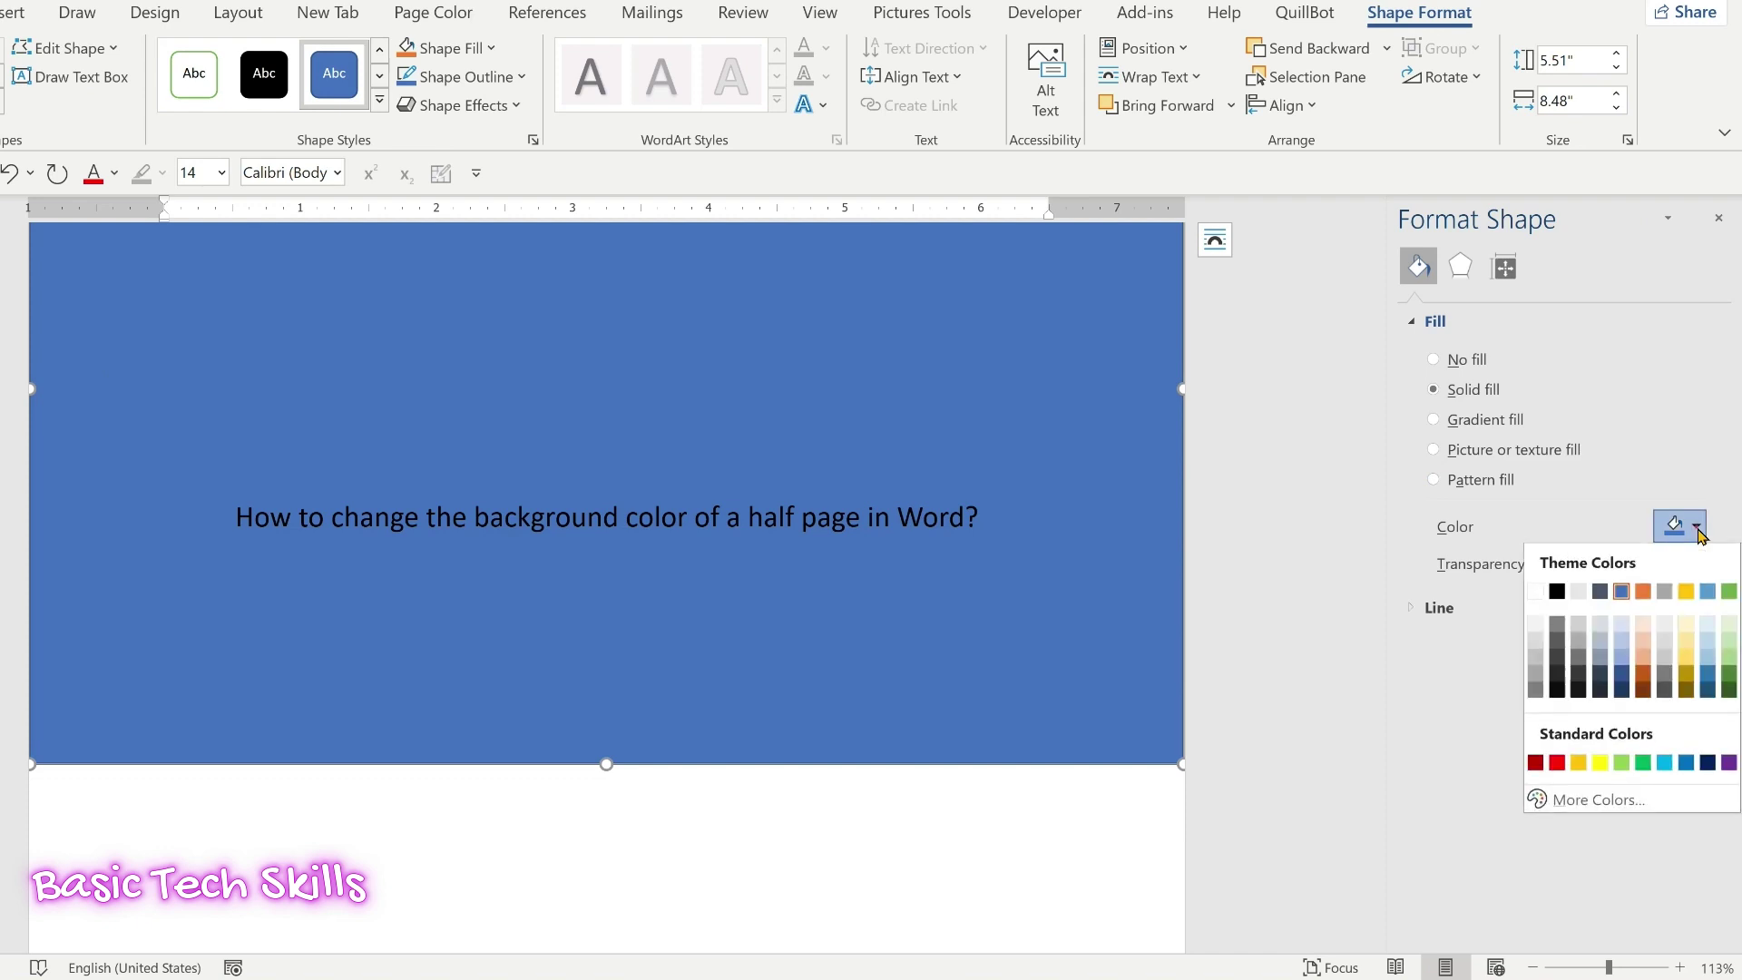
left_click(1690, 667)
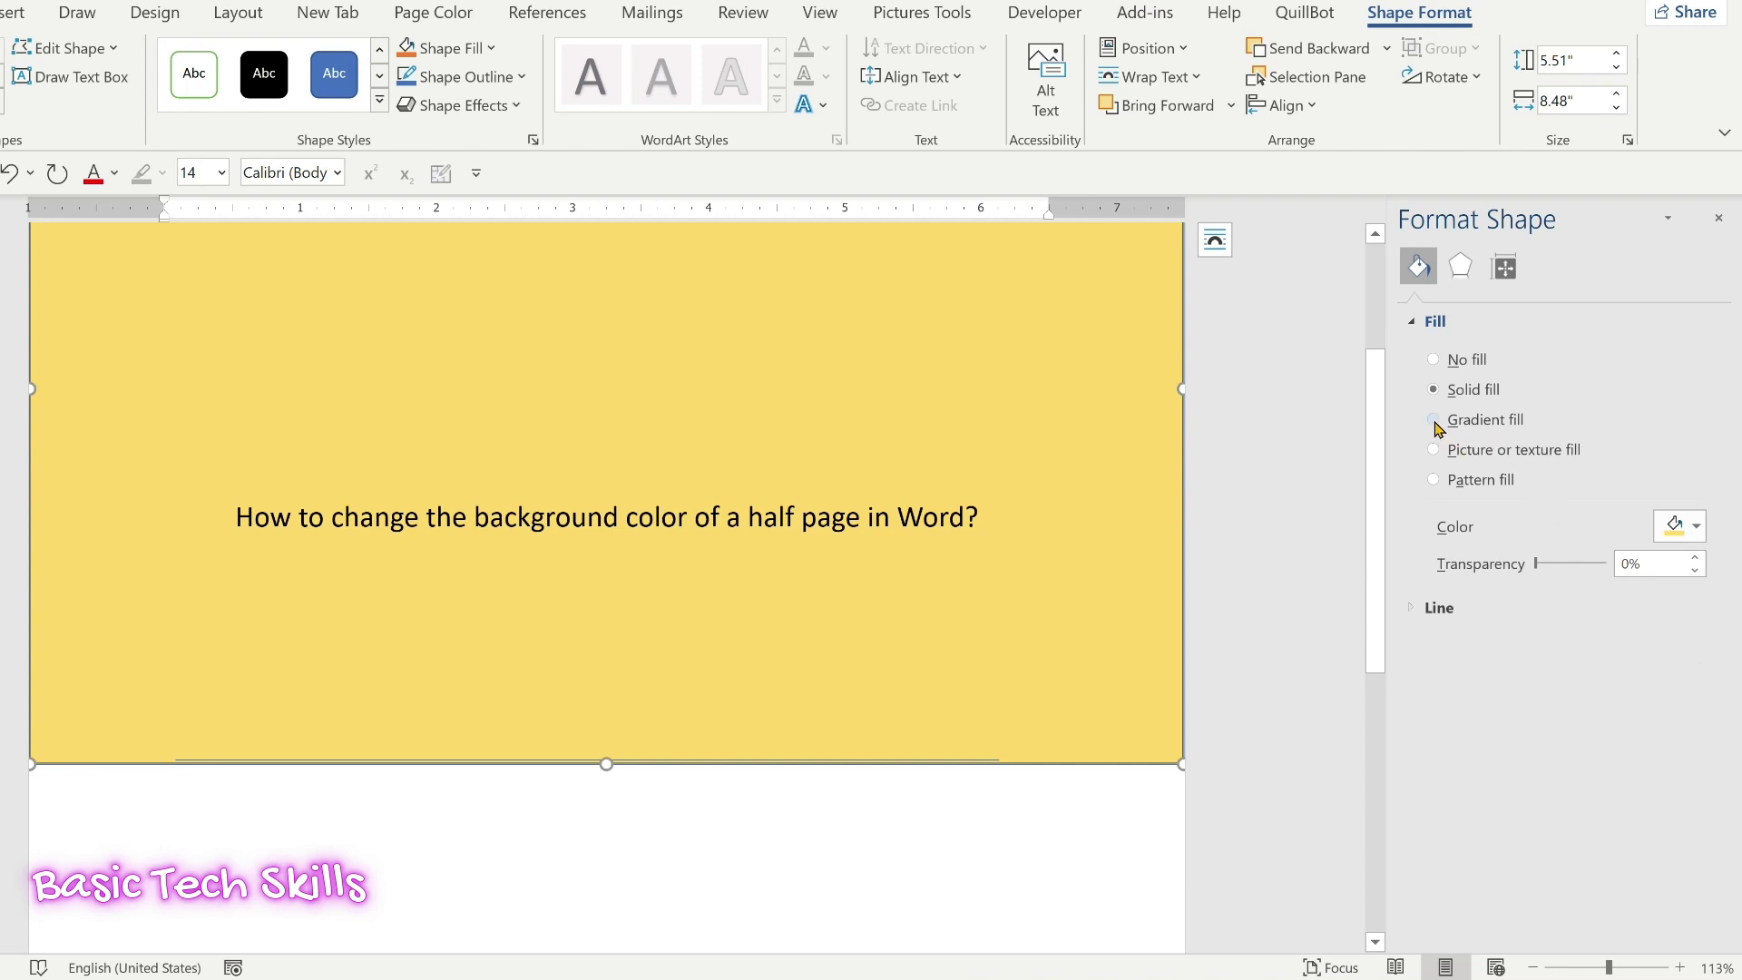
left_click(1409, 607)
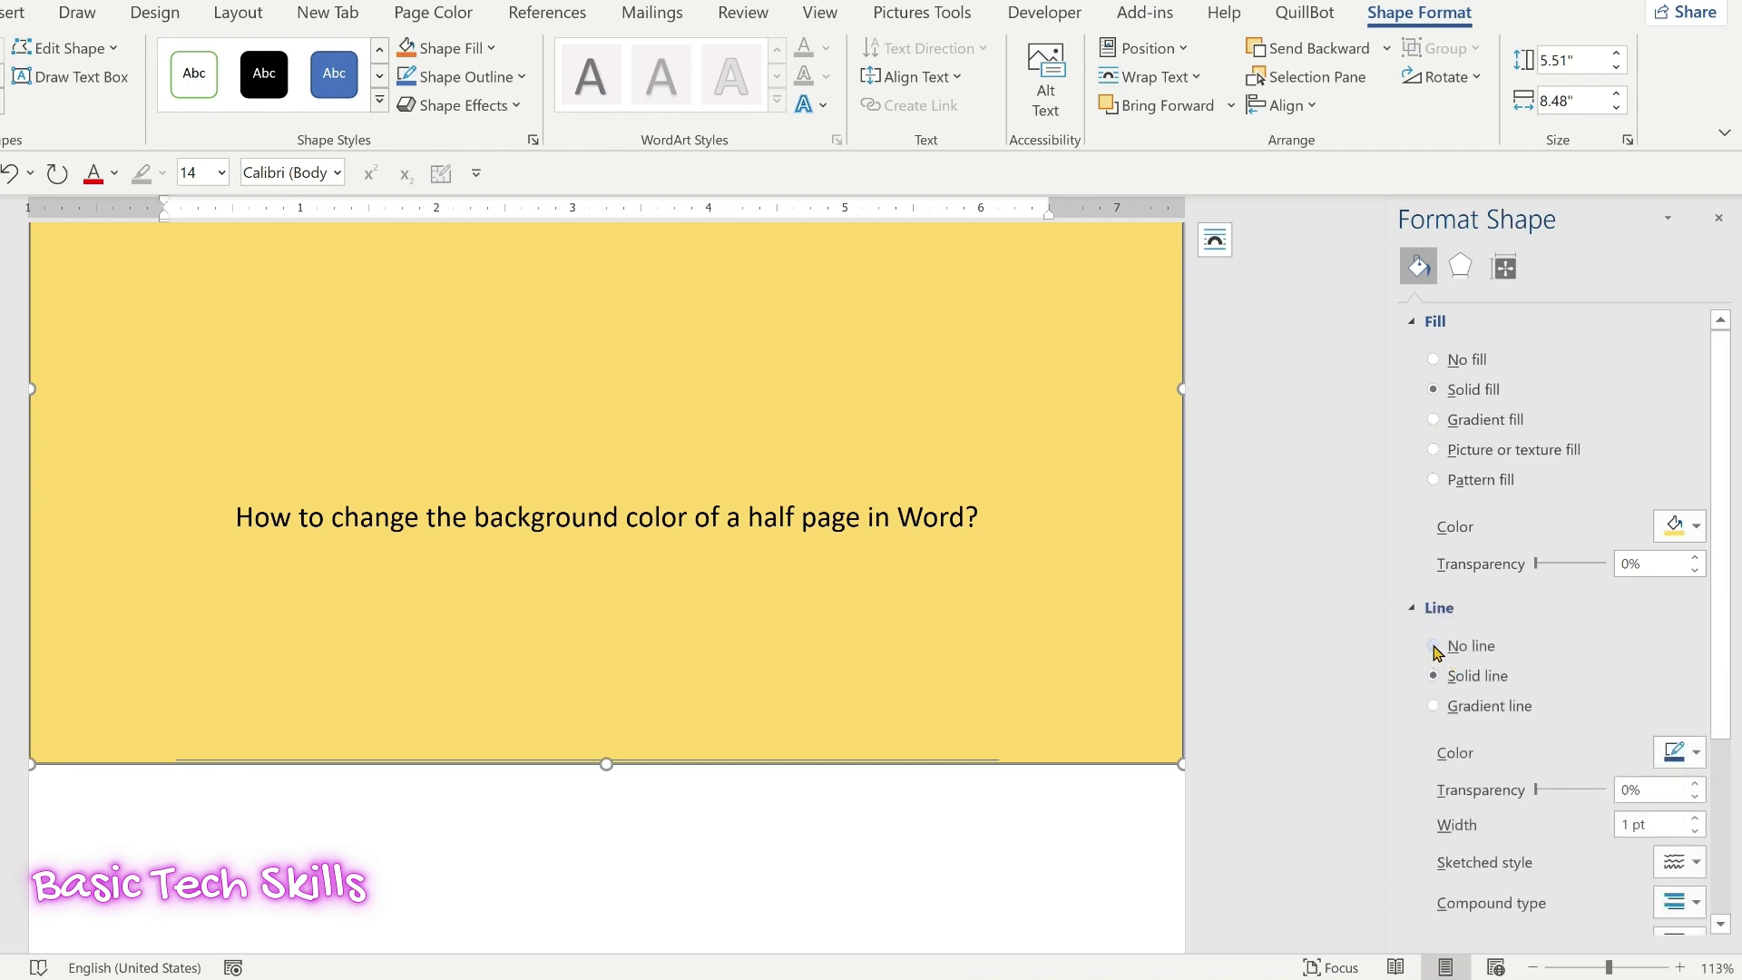
left_click(1434, 646)
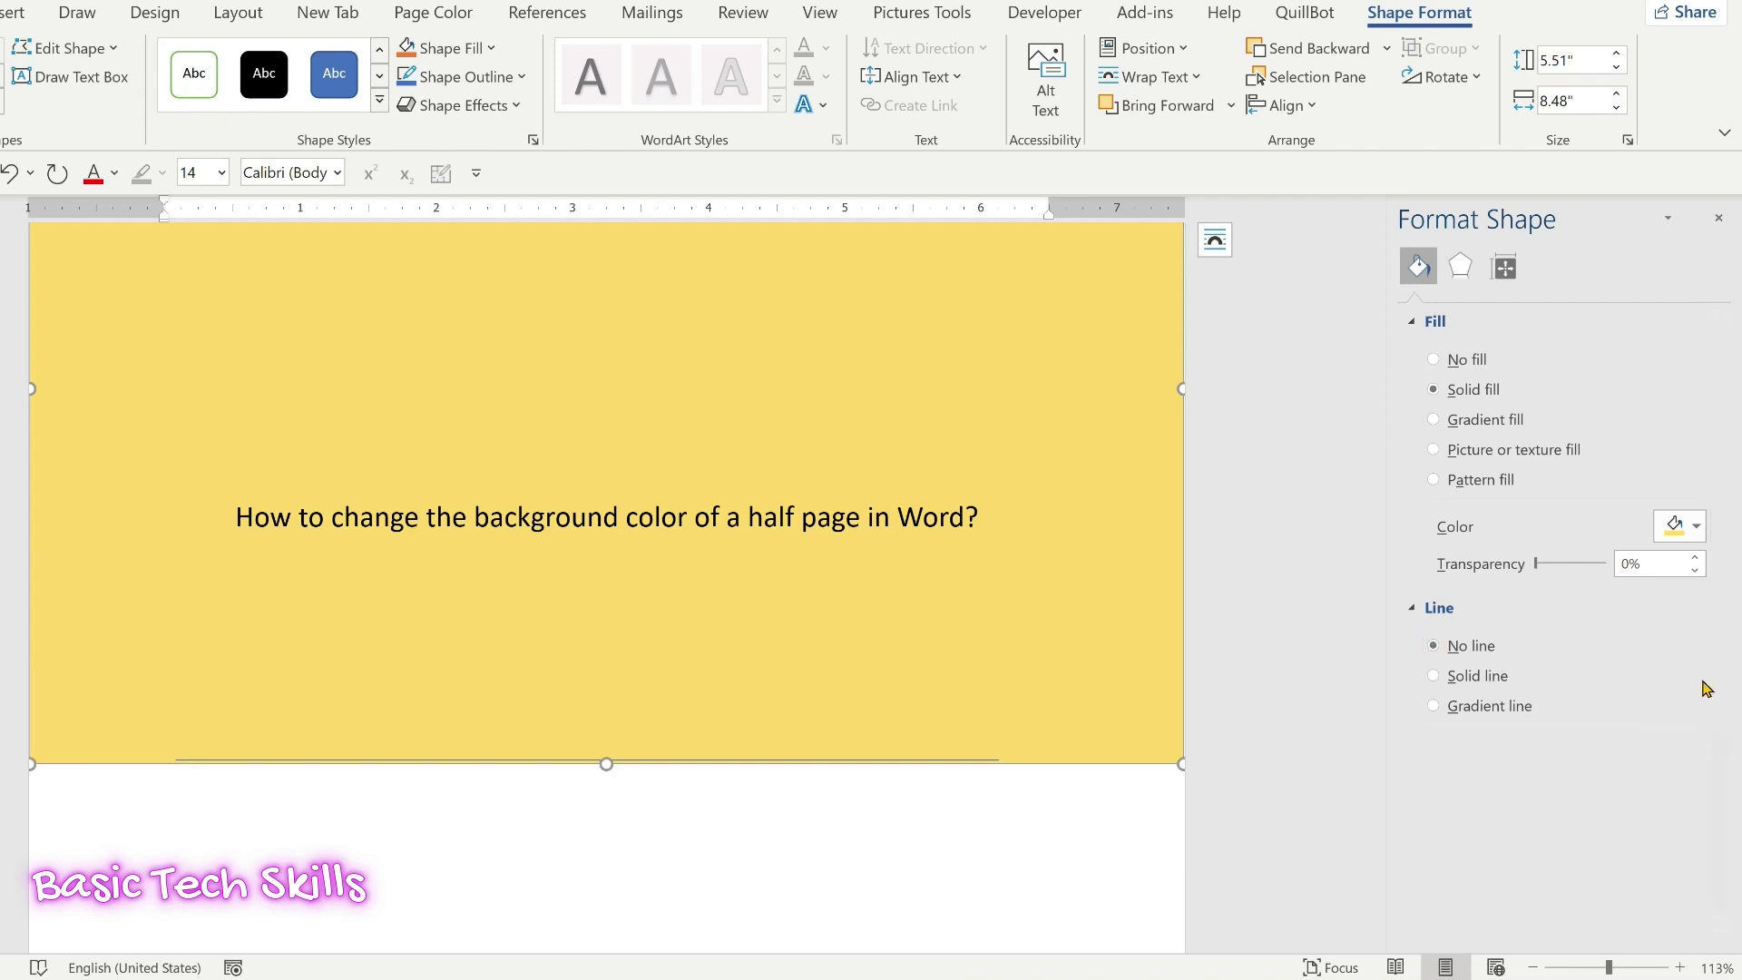
left_click(835, 838)
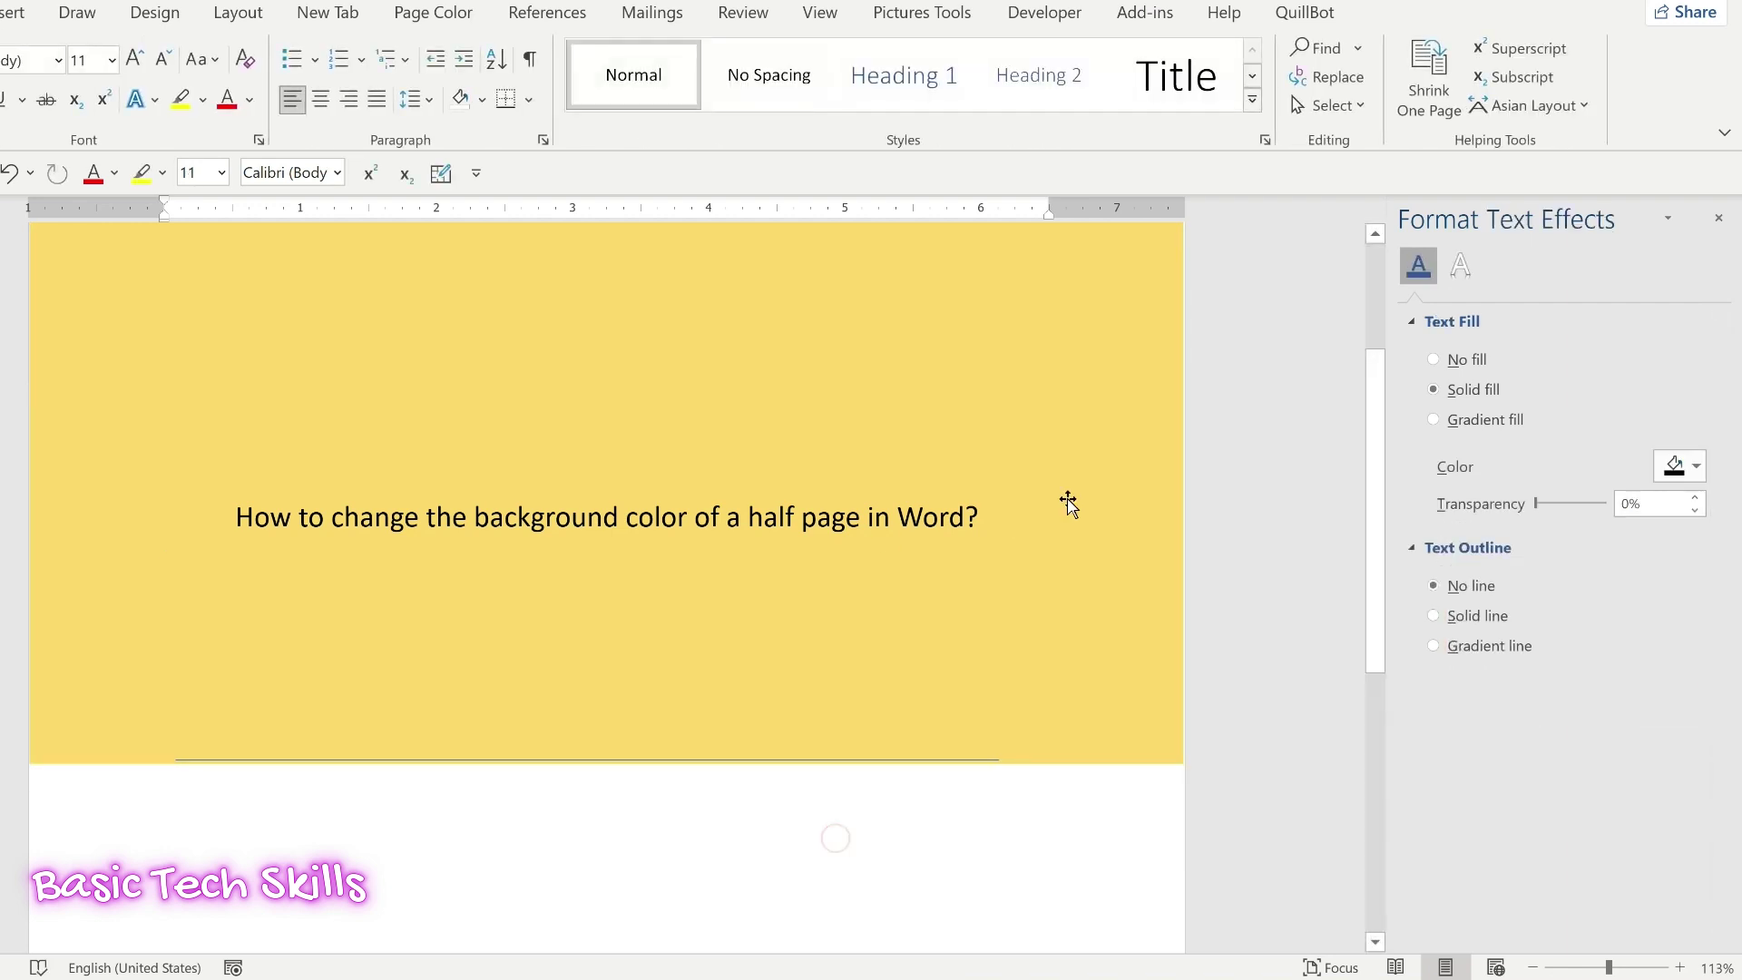
Select the thin horizontal line below the yellow area and delete it.
scroll(843, 634, "down", 2)
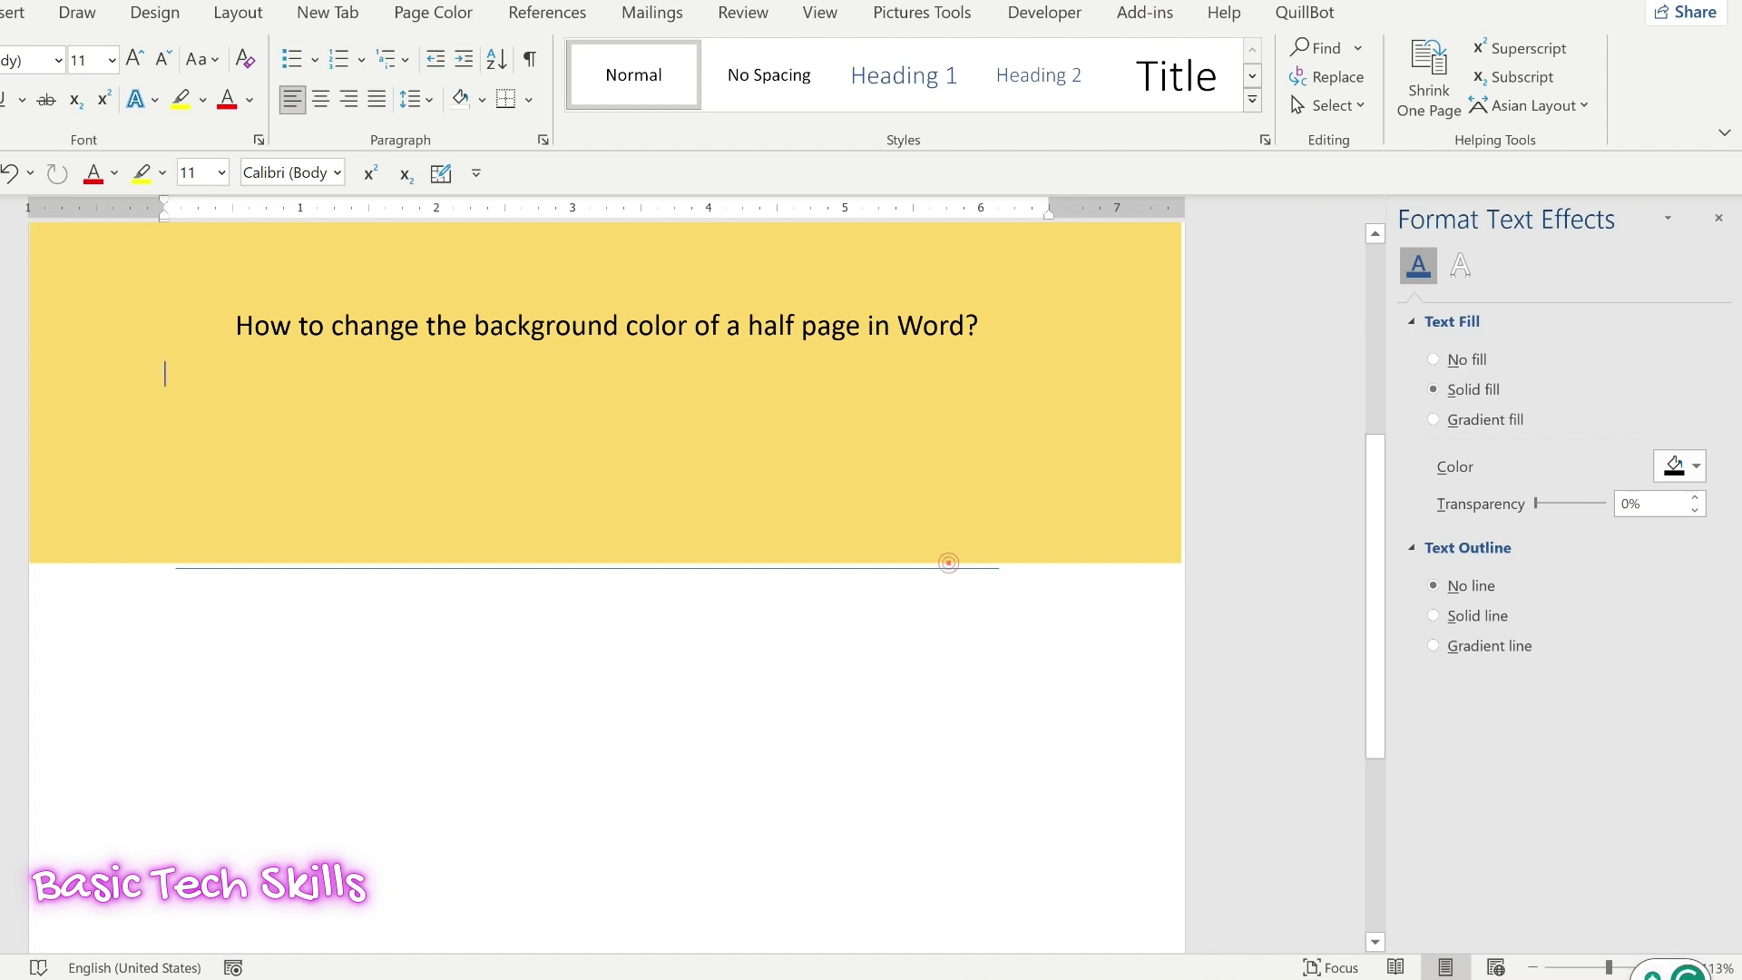
left_click(992, 568)
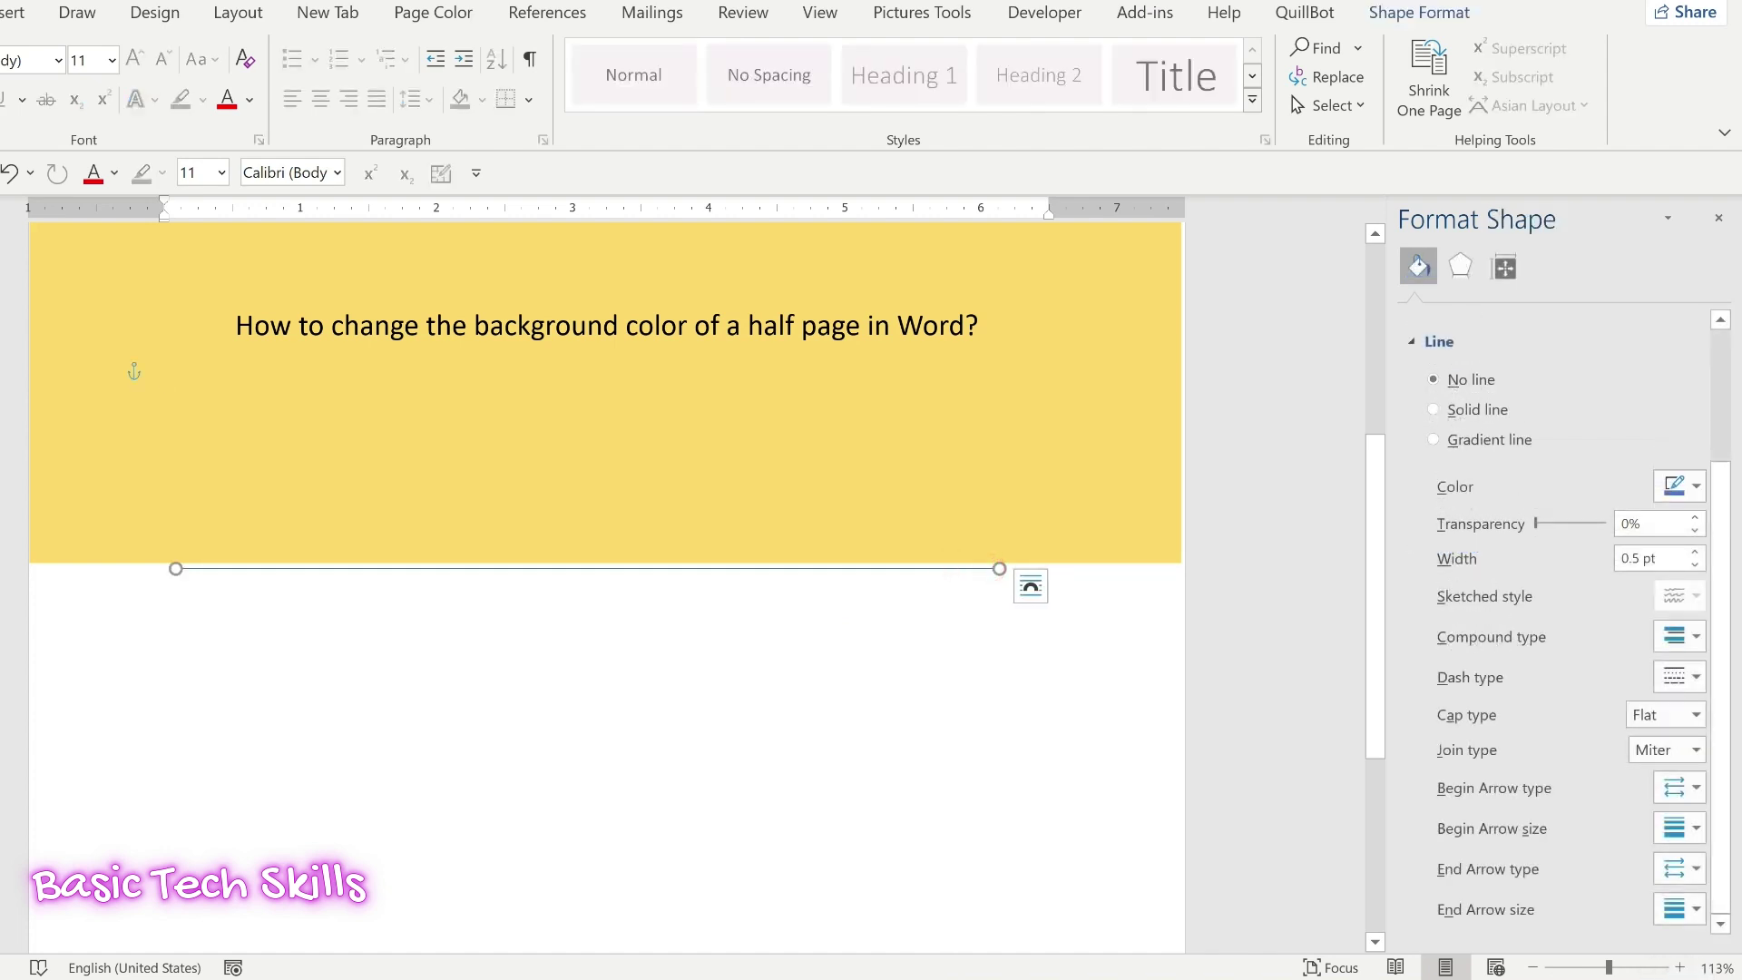
key("Delete")
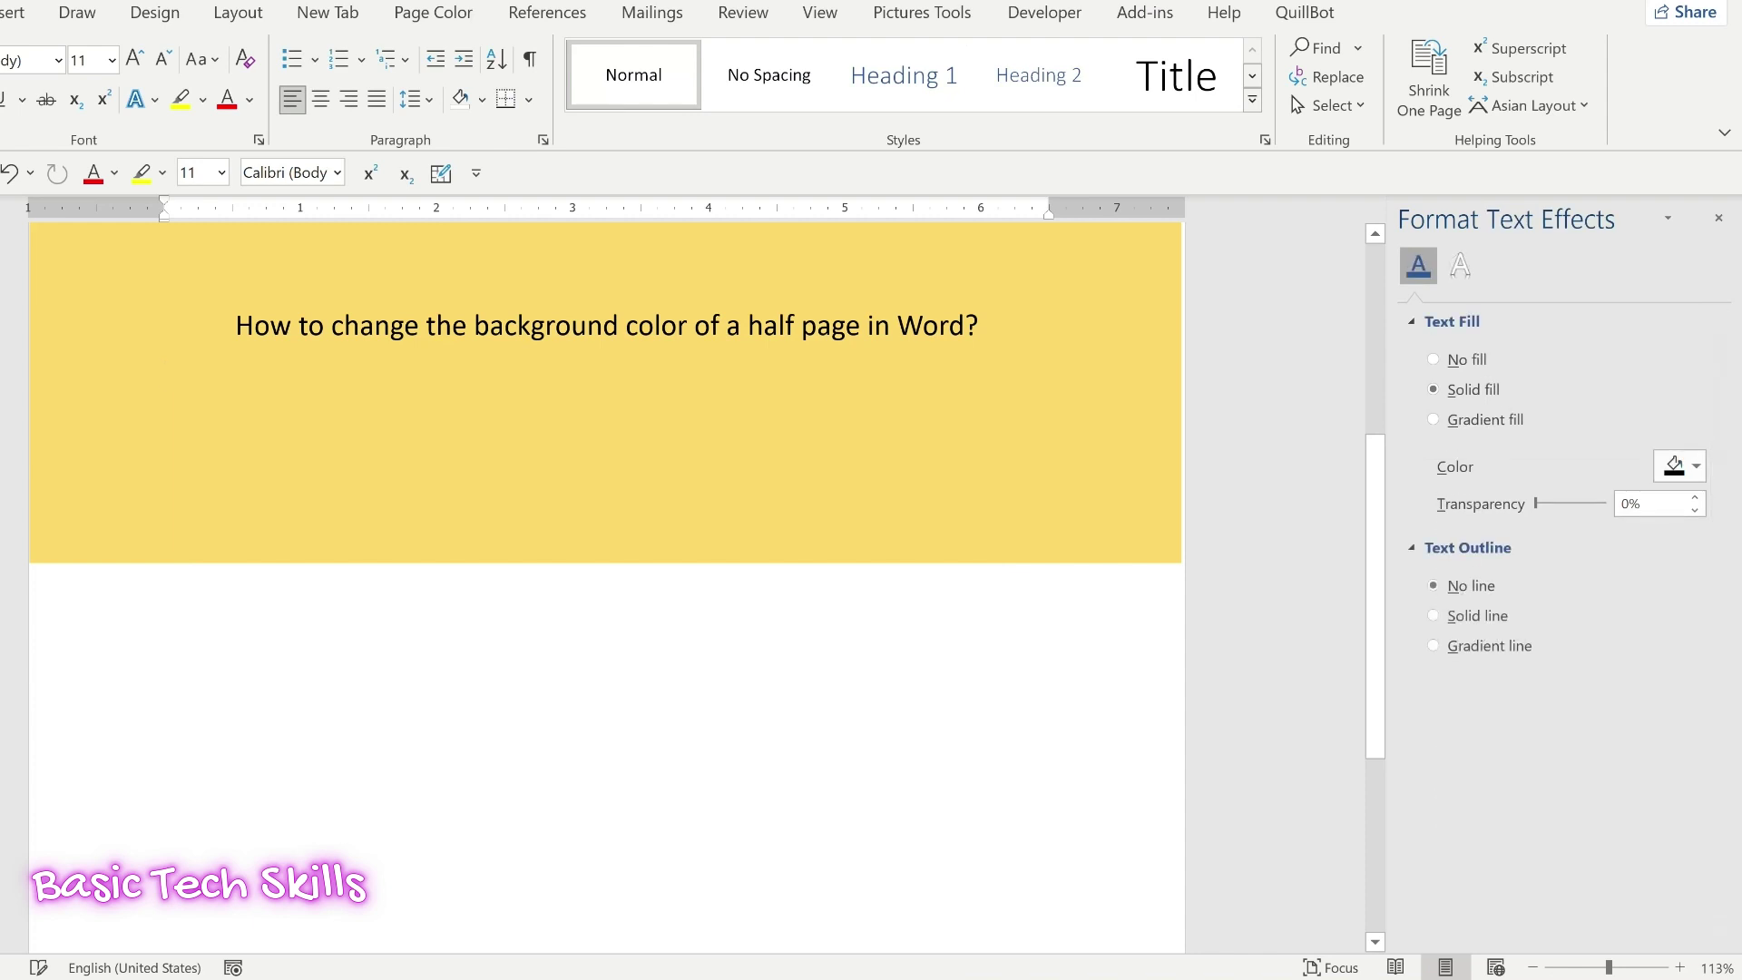
scroll(856, 702, "up", 1)
scroll(855, 701, "up", 4)
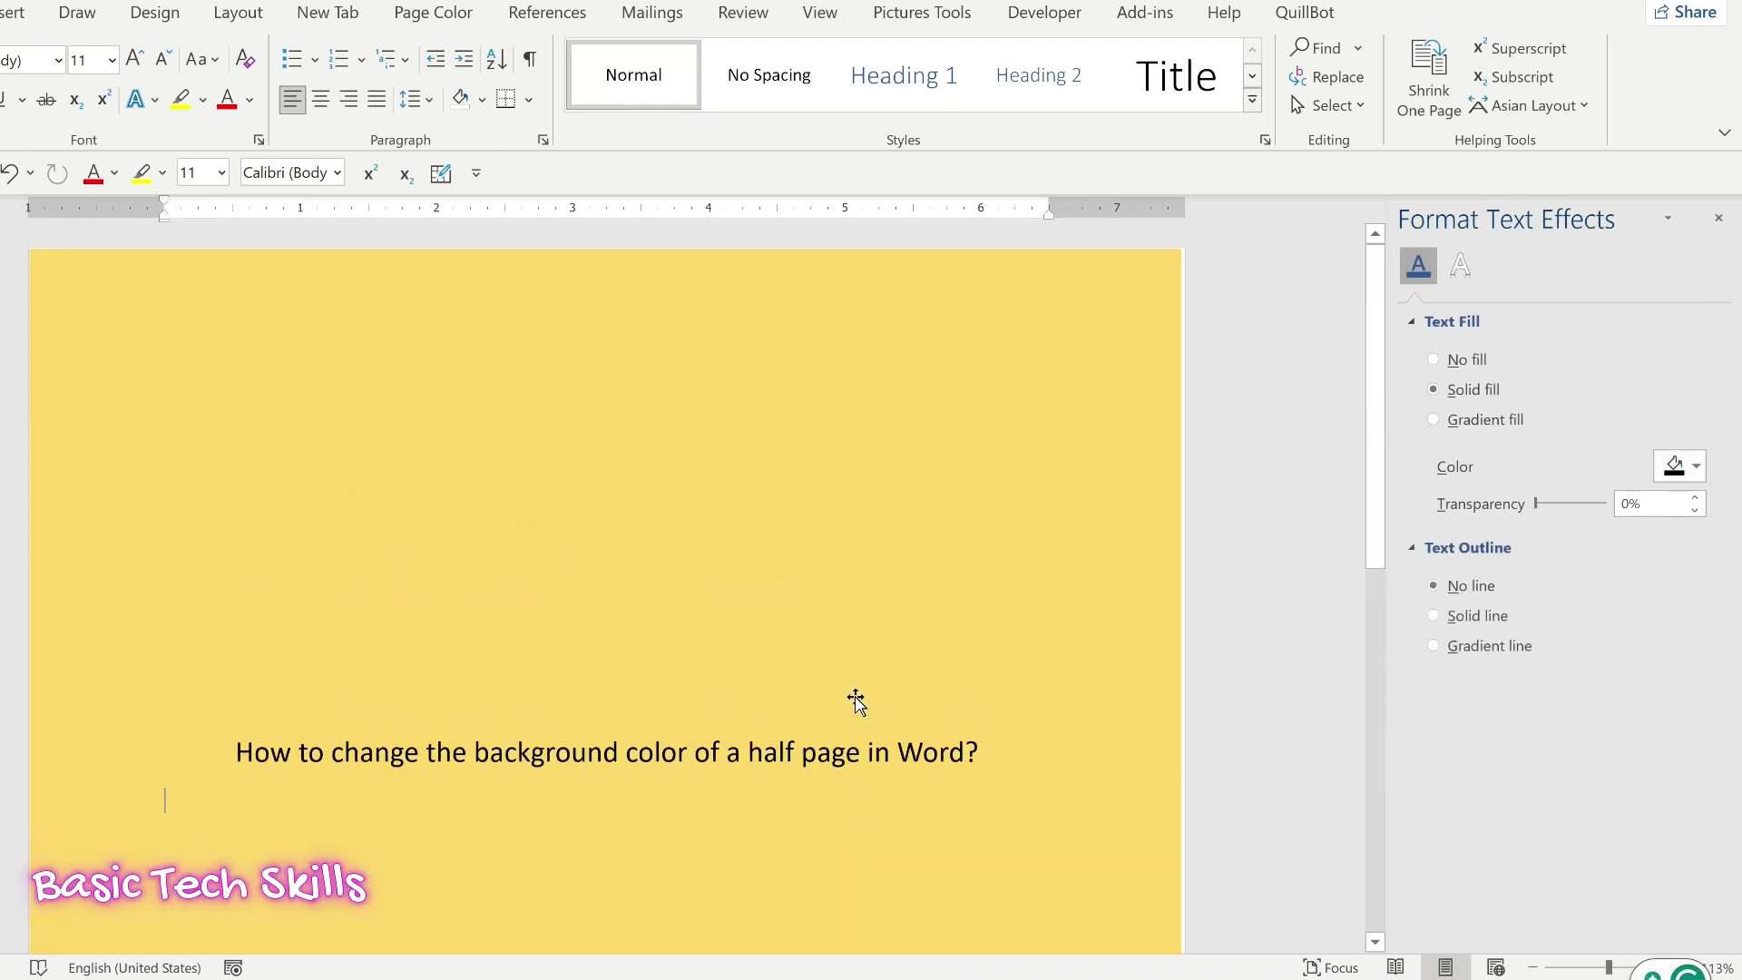
scroll(856, 702, "down", 2)
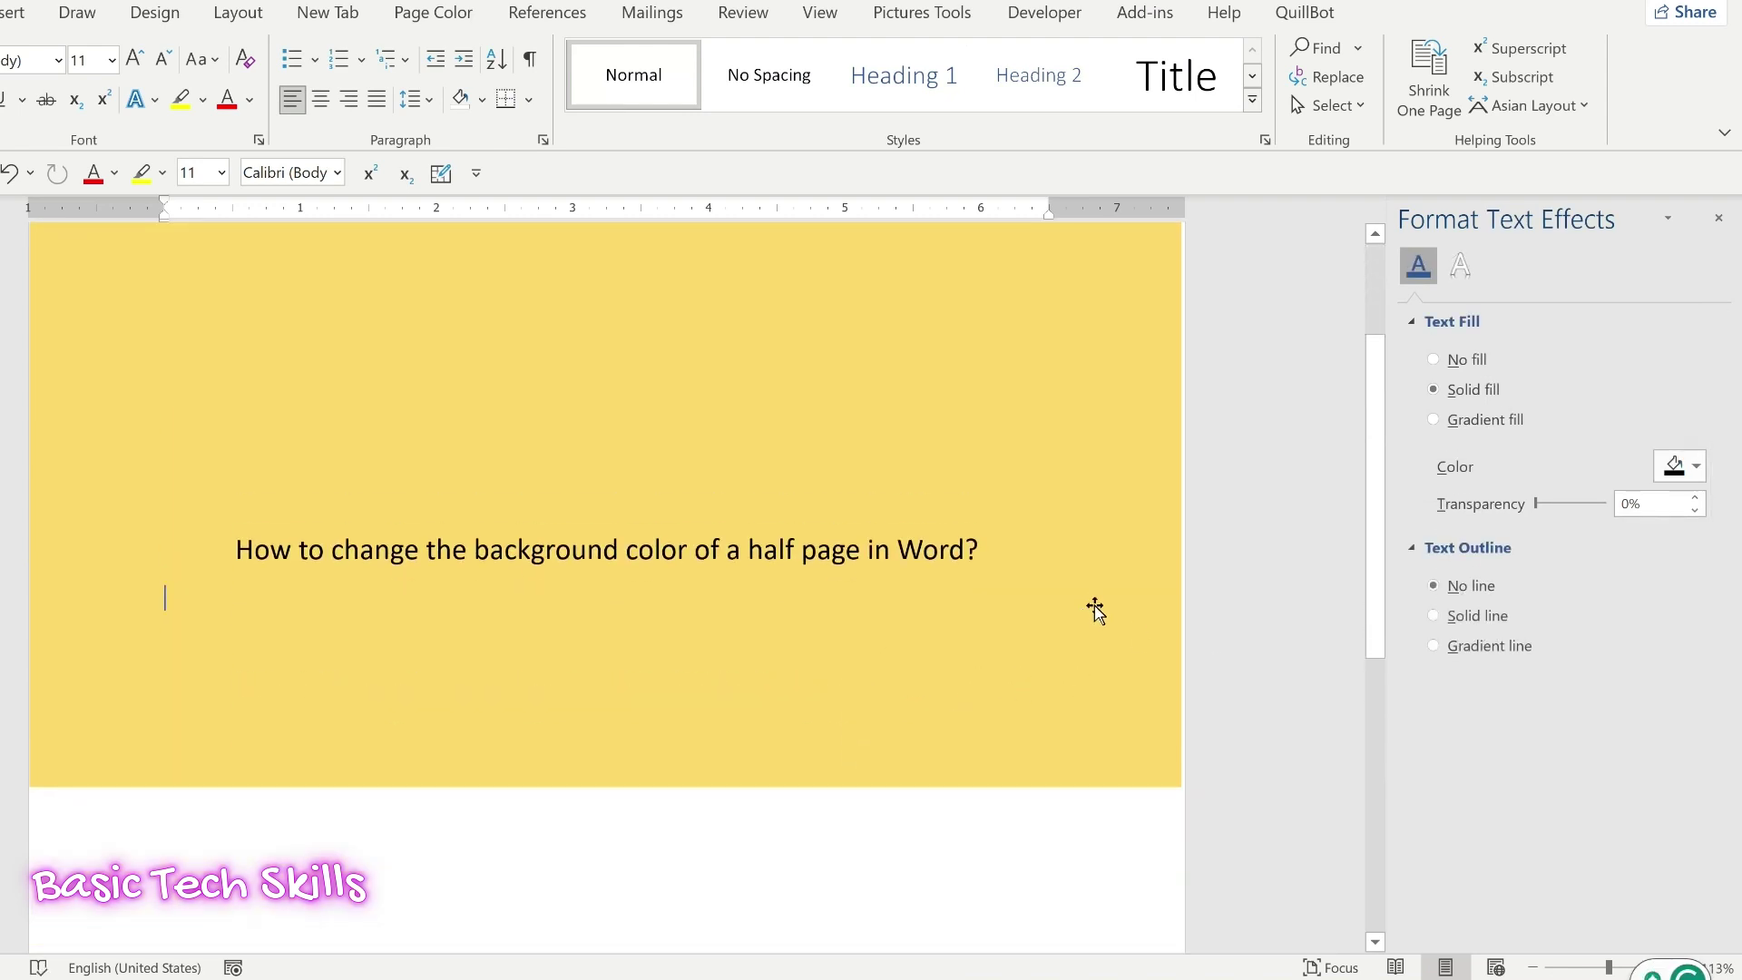
Add blank lines after the title until a second page starts, then switch to Multiple Pages view.
left_click(1093, 603)
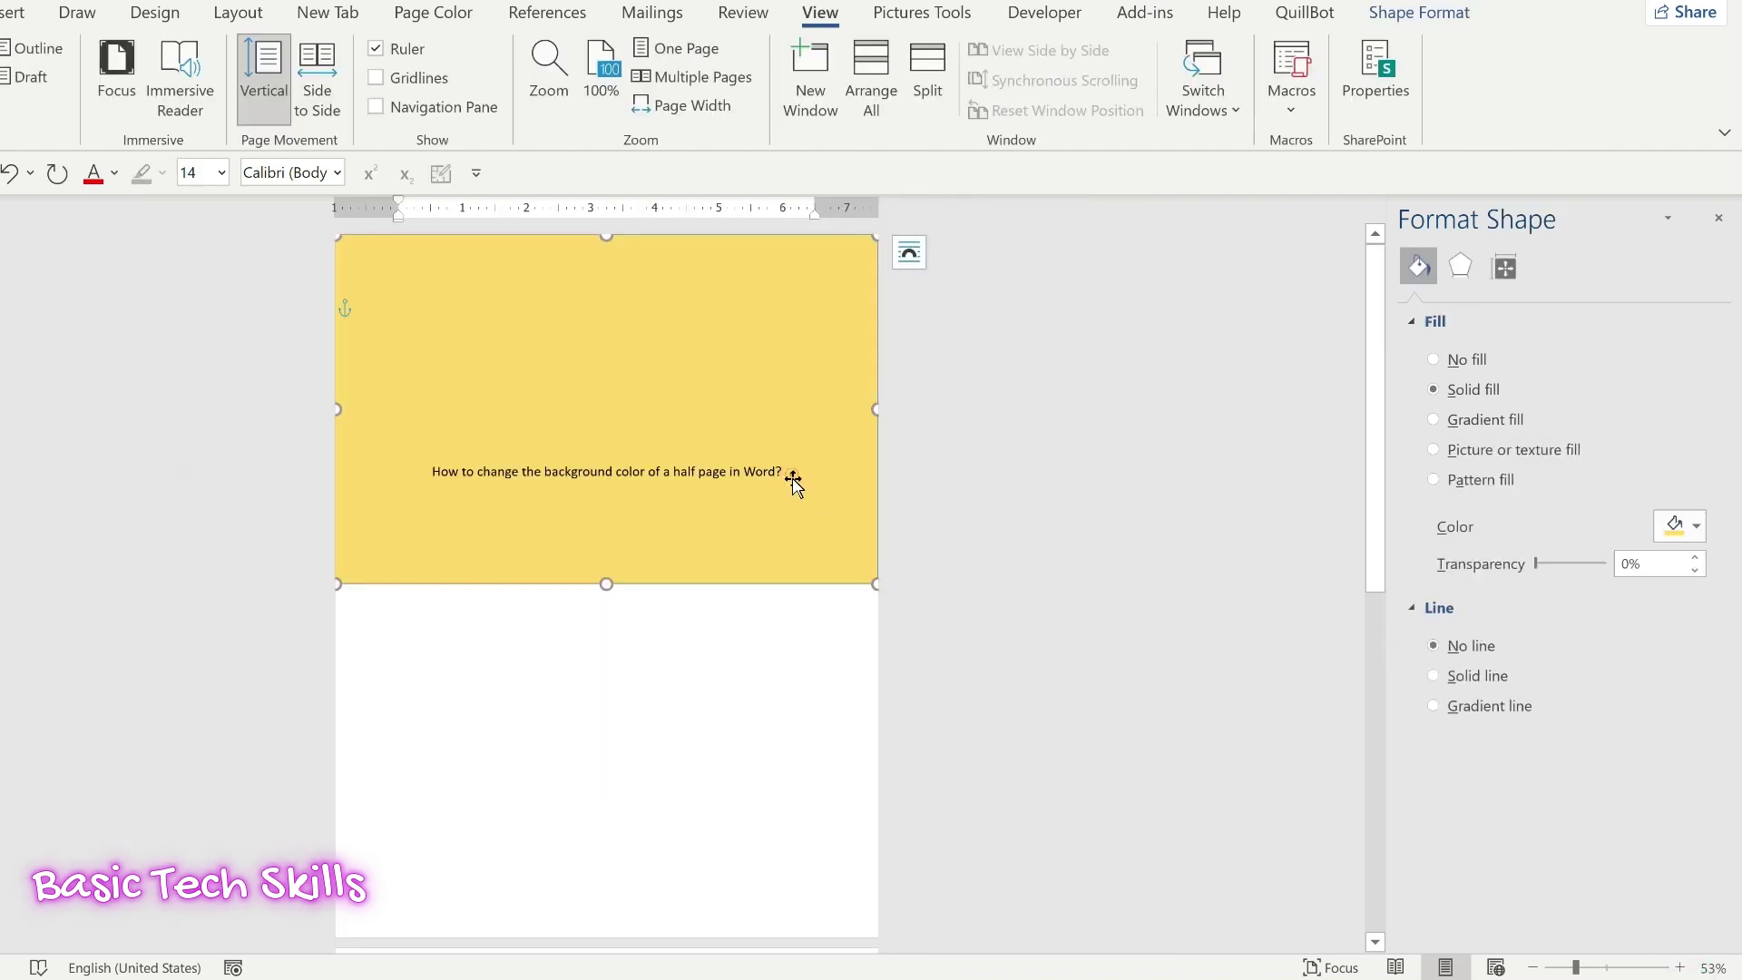
left_click(785, 465)
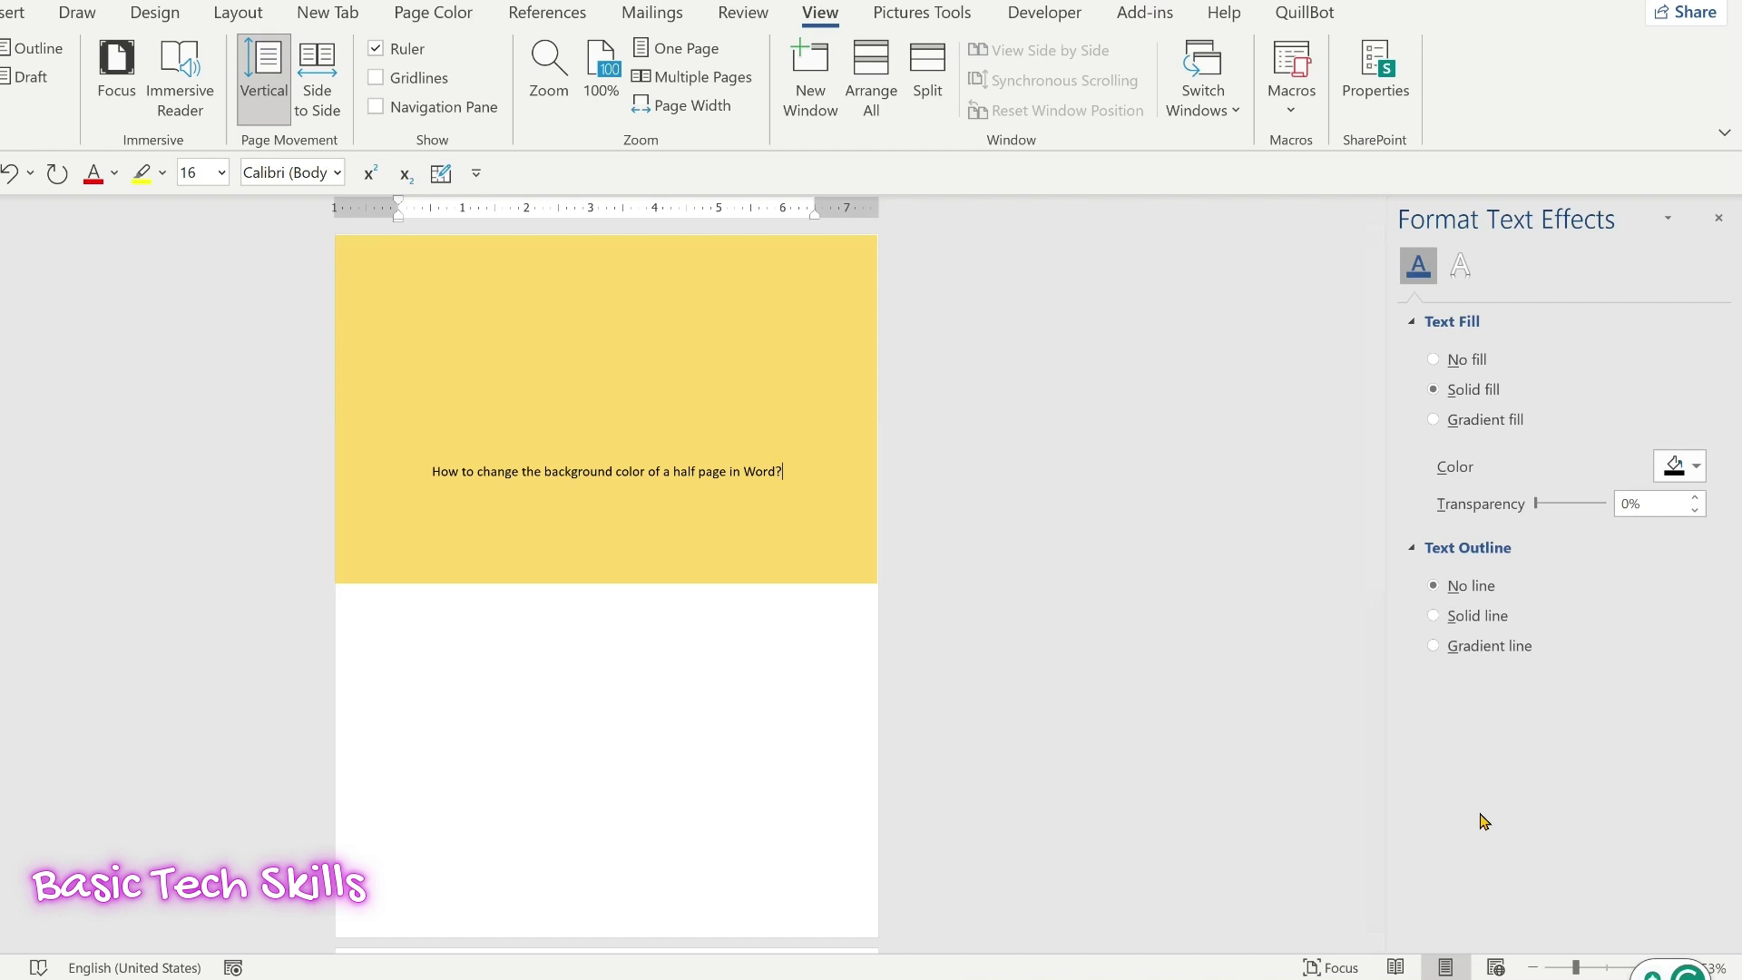
key("Return")
key("Return")
key("Return")
key("Return")
key("Return")
key("Return")
key("Return")
key("Return")
key("Return")
key("Return")
key("Return")
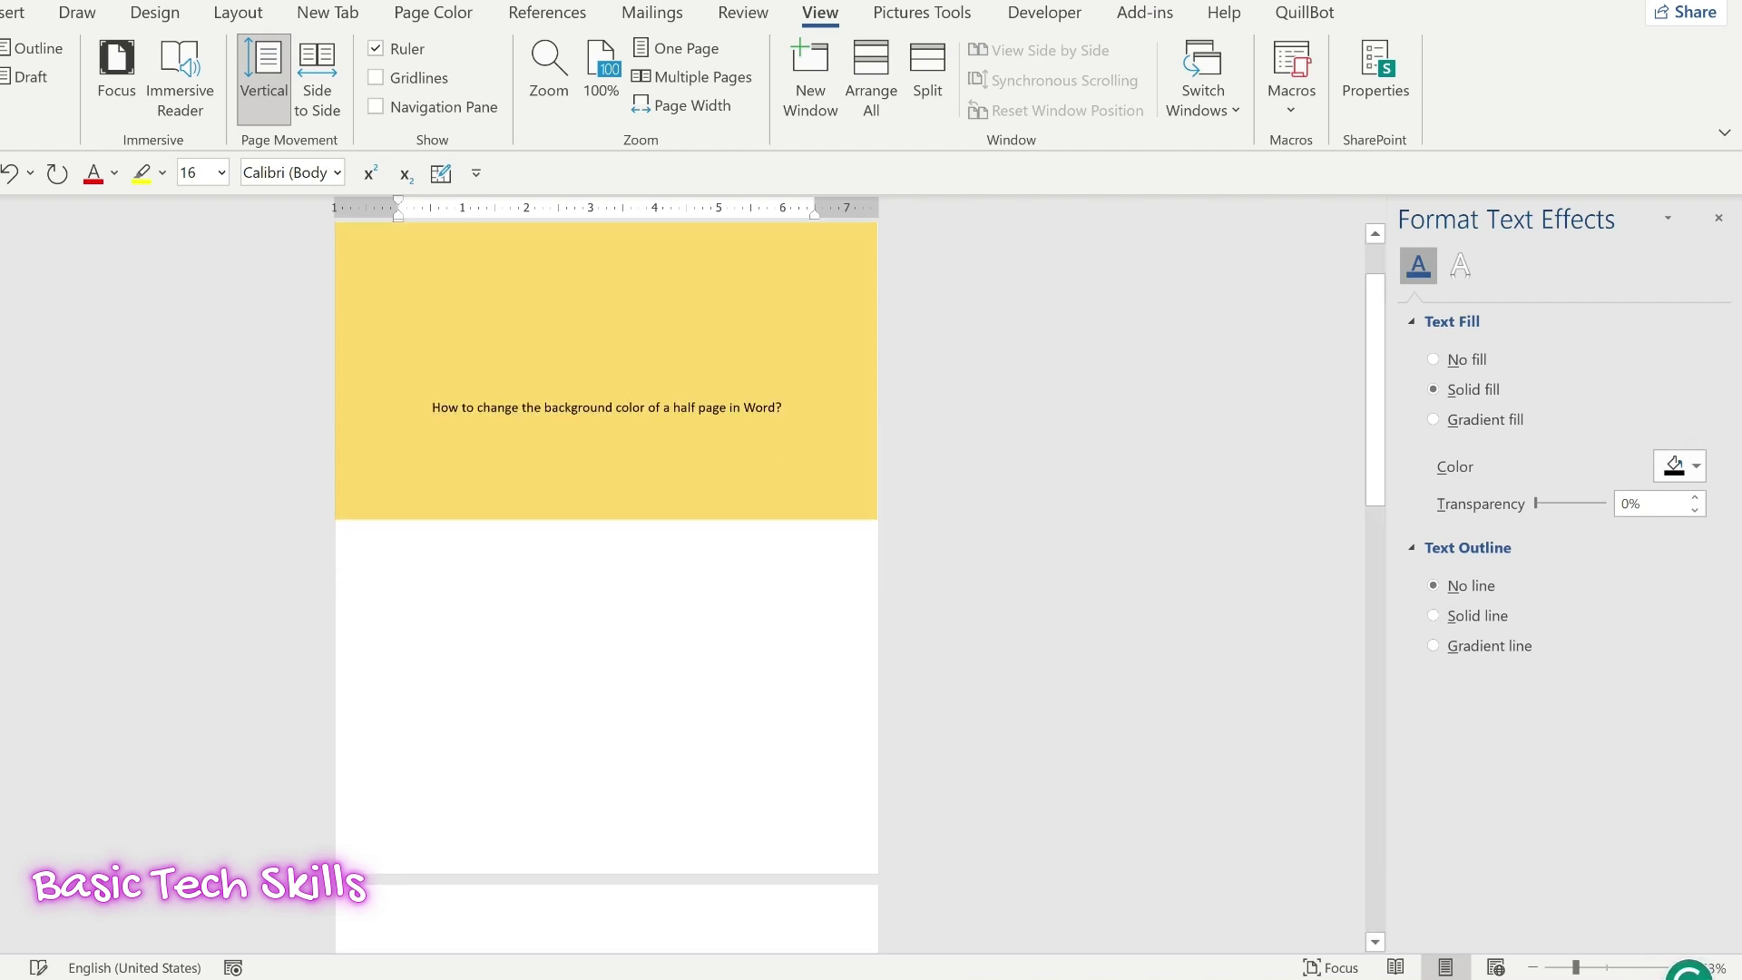
key("Return")
key("Return")
key("Return")
key("Return")
key("Return")
key("Return")
key("Return")
key("Return")
key("Return")
key("Return")
key("Return")
key("Return")
key("Return")
key("Return")
key("Return")
key("Return")
key("Return")
scroll(771, 386, "up", 1)
scroll(777, 378, "up", 1)
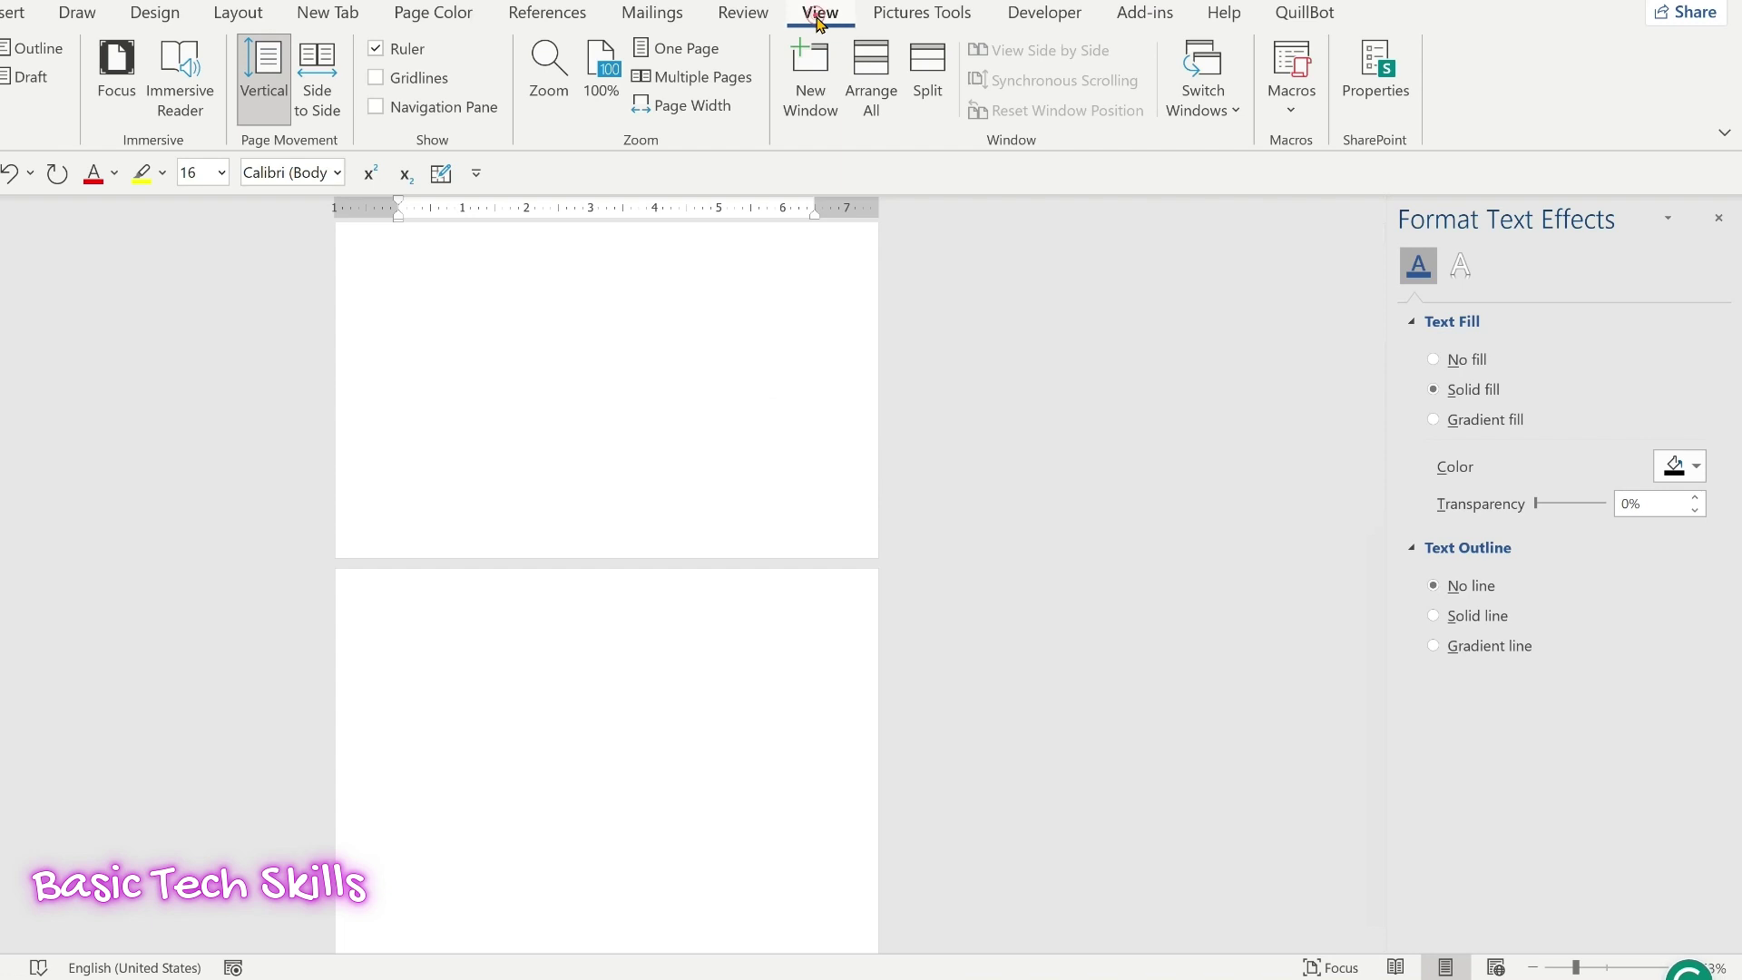
left_click(710, 82)
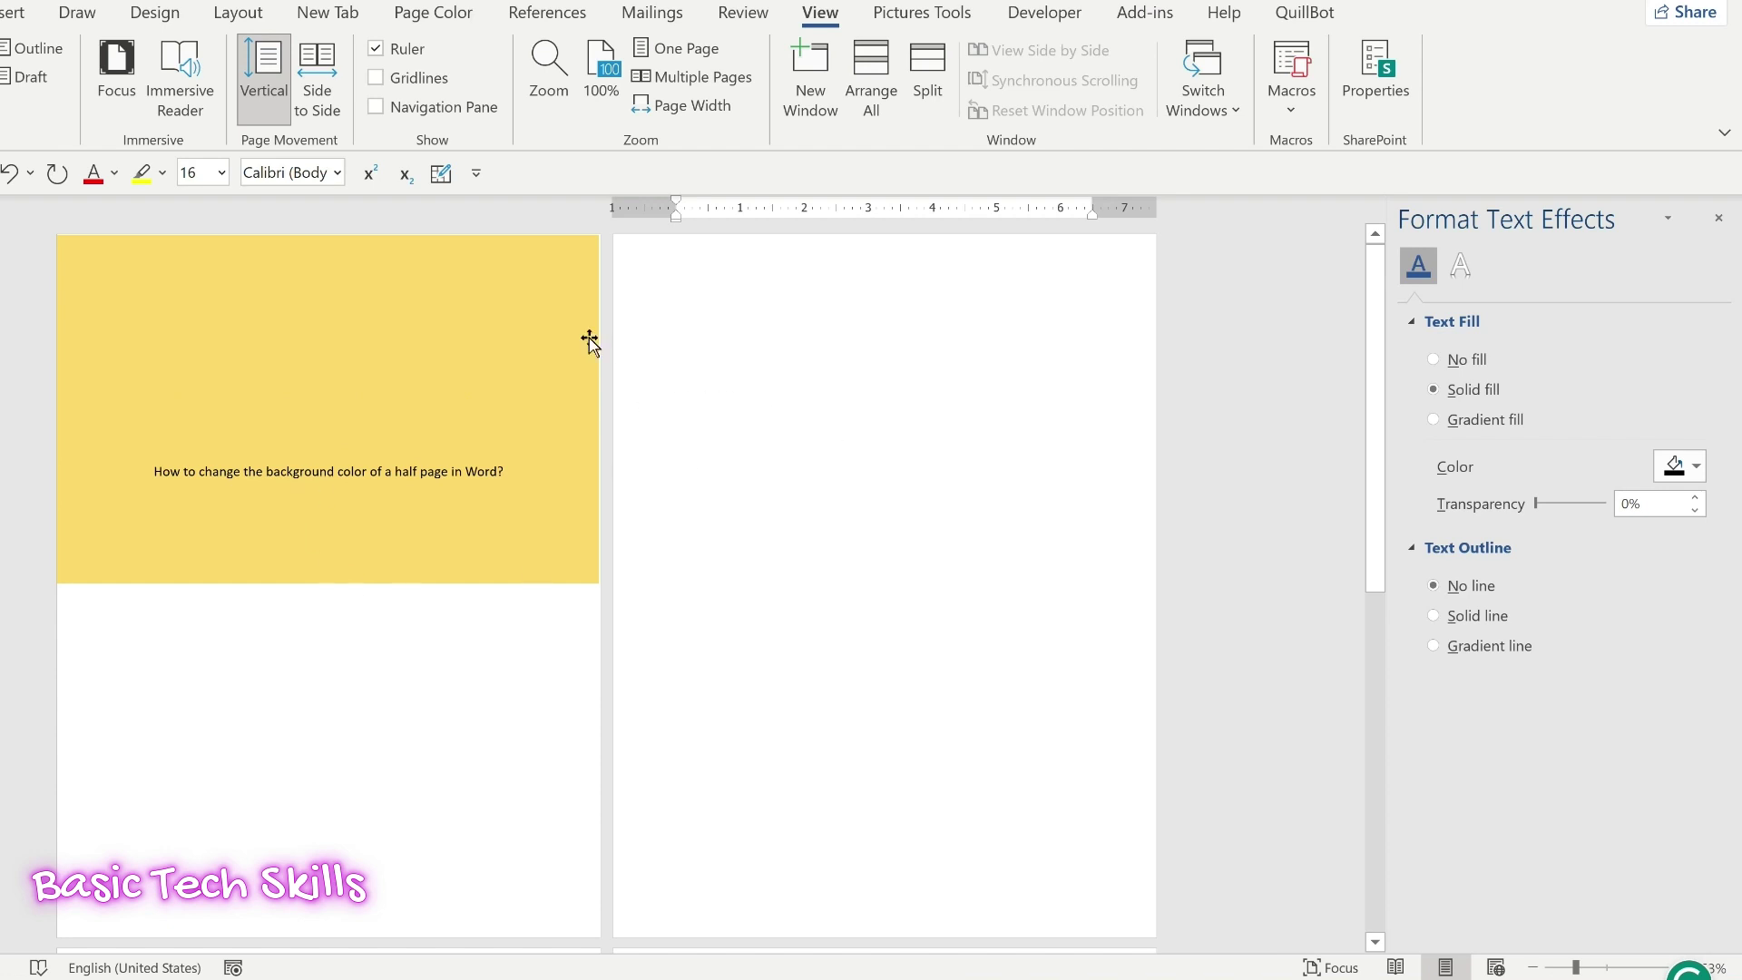
left_click(491, 347)
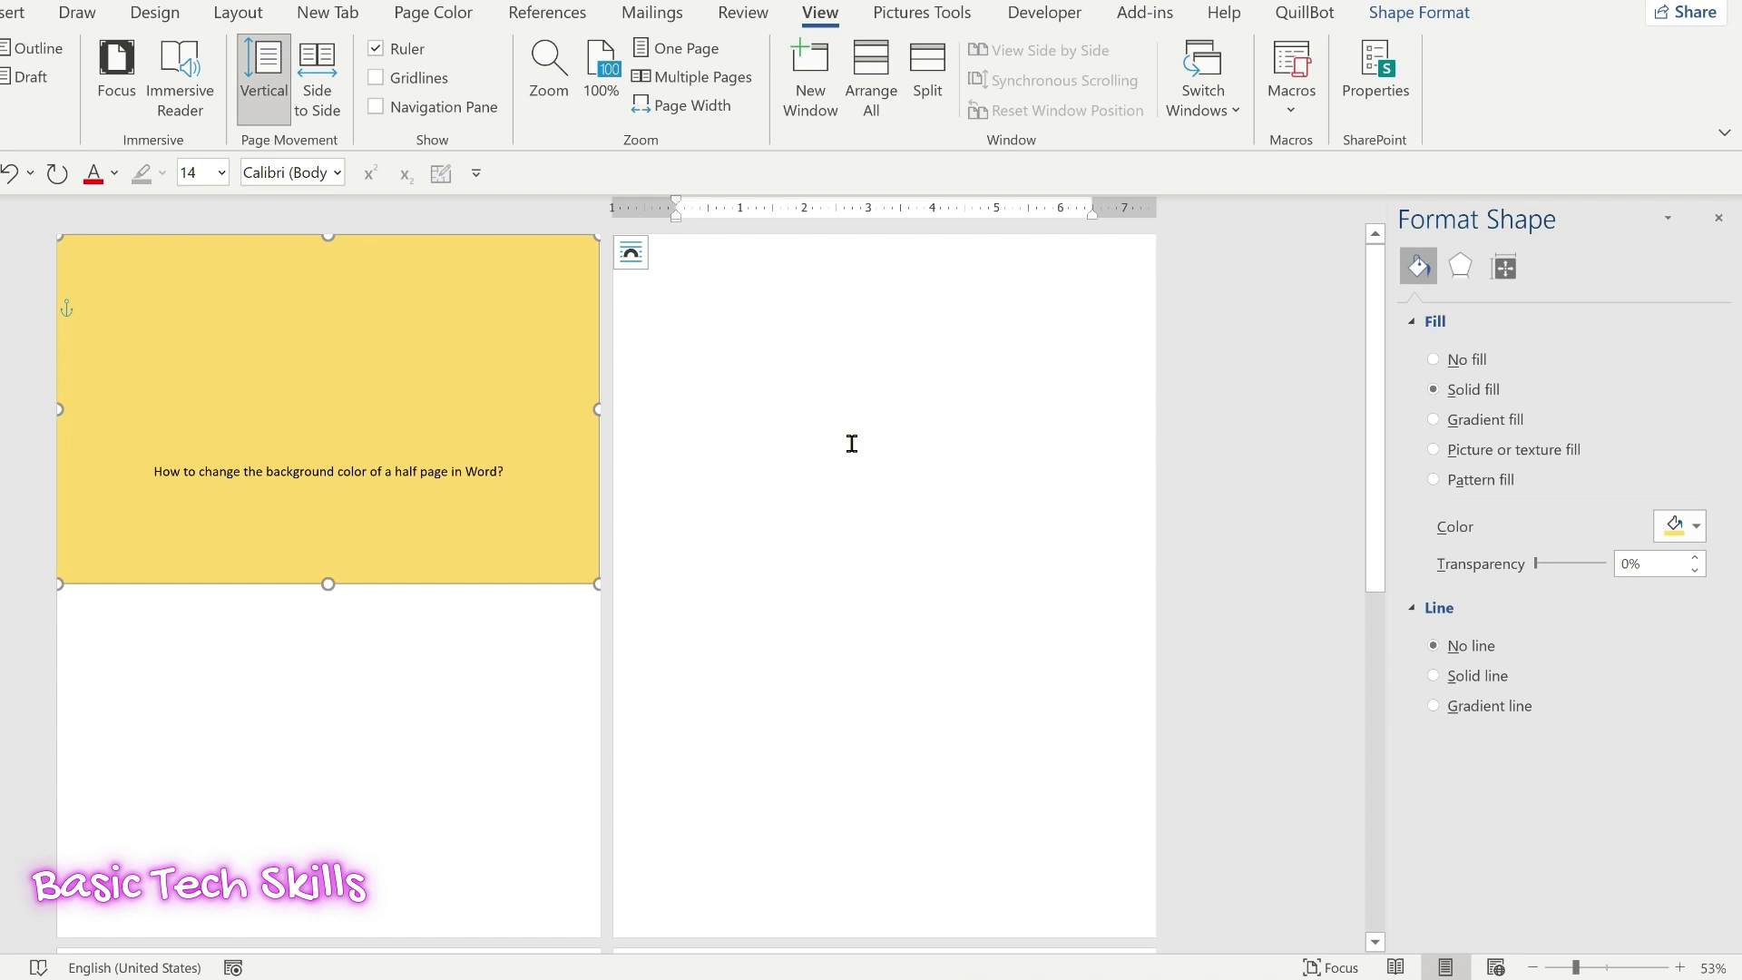
Cut the yellow rectangle, paste it into the header at the page's top-left corner, then exit the header.
key("Delete")
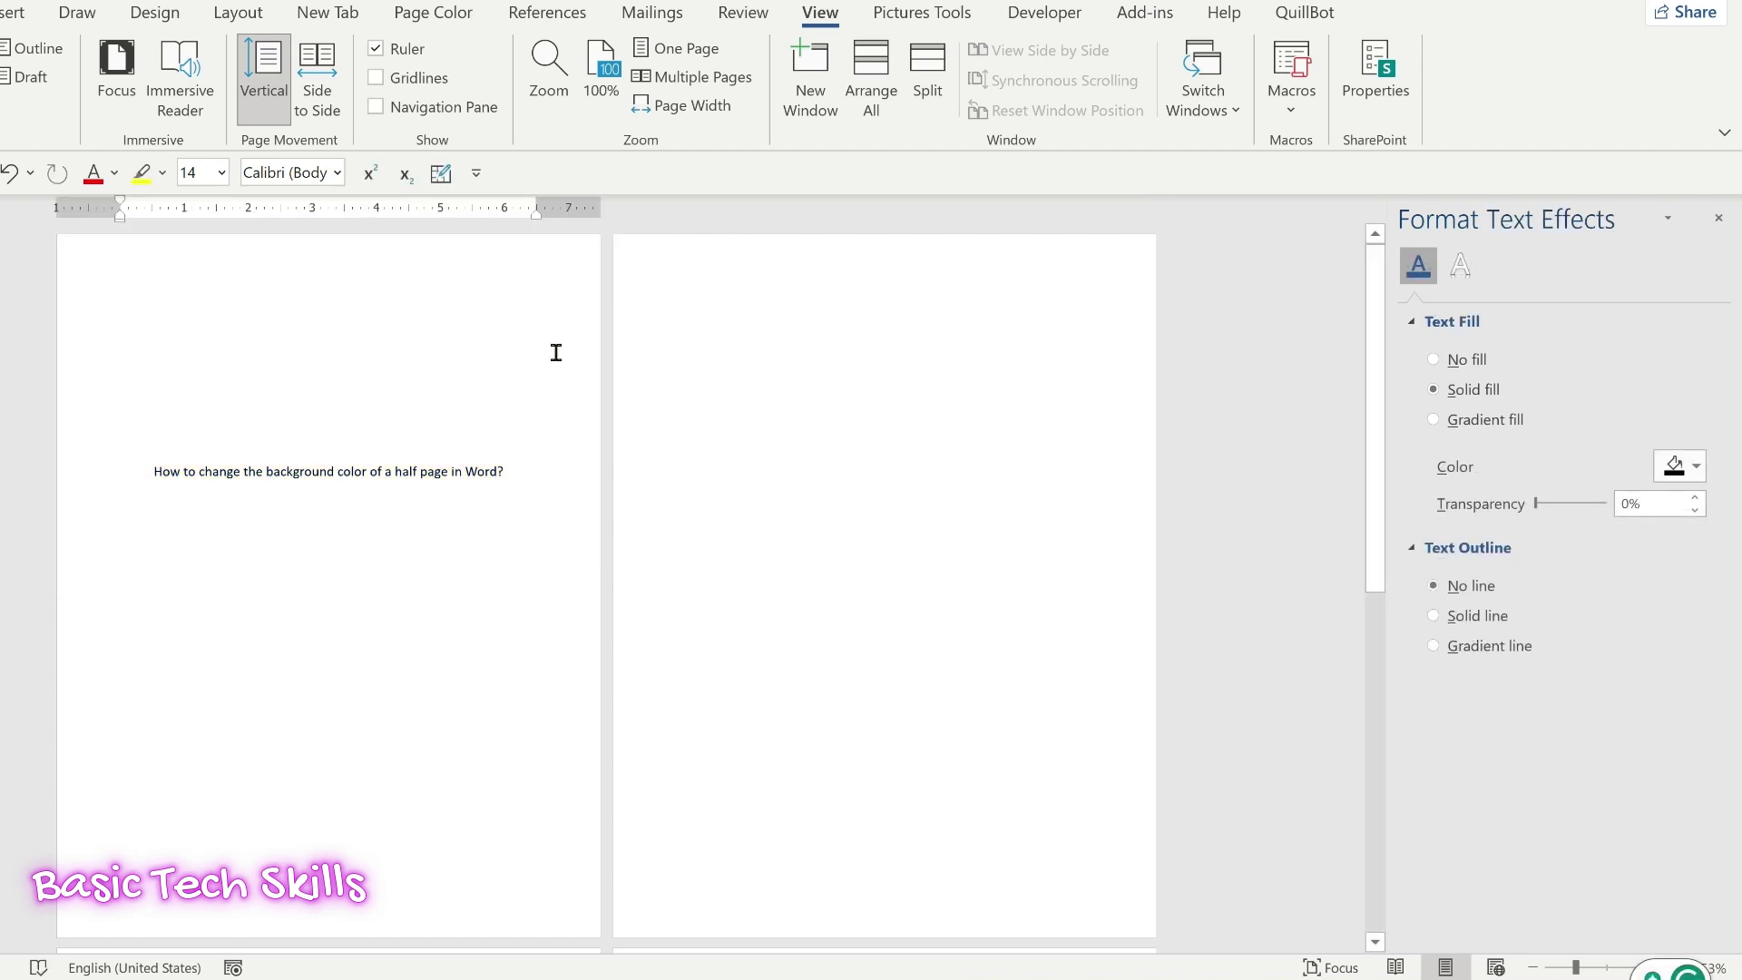
double_click(175, 258)
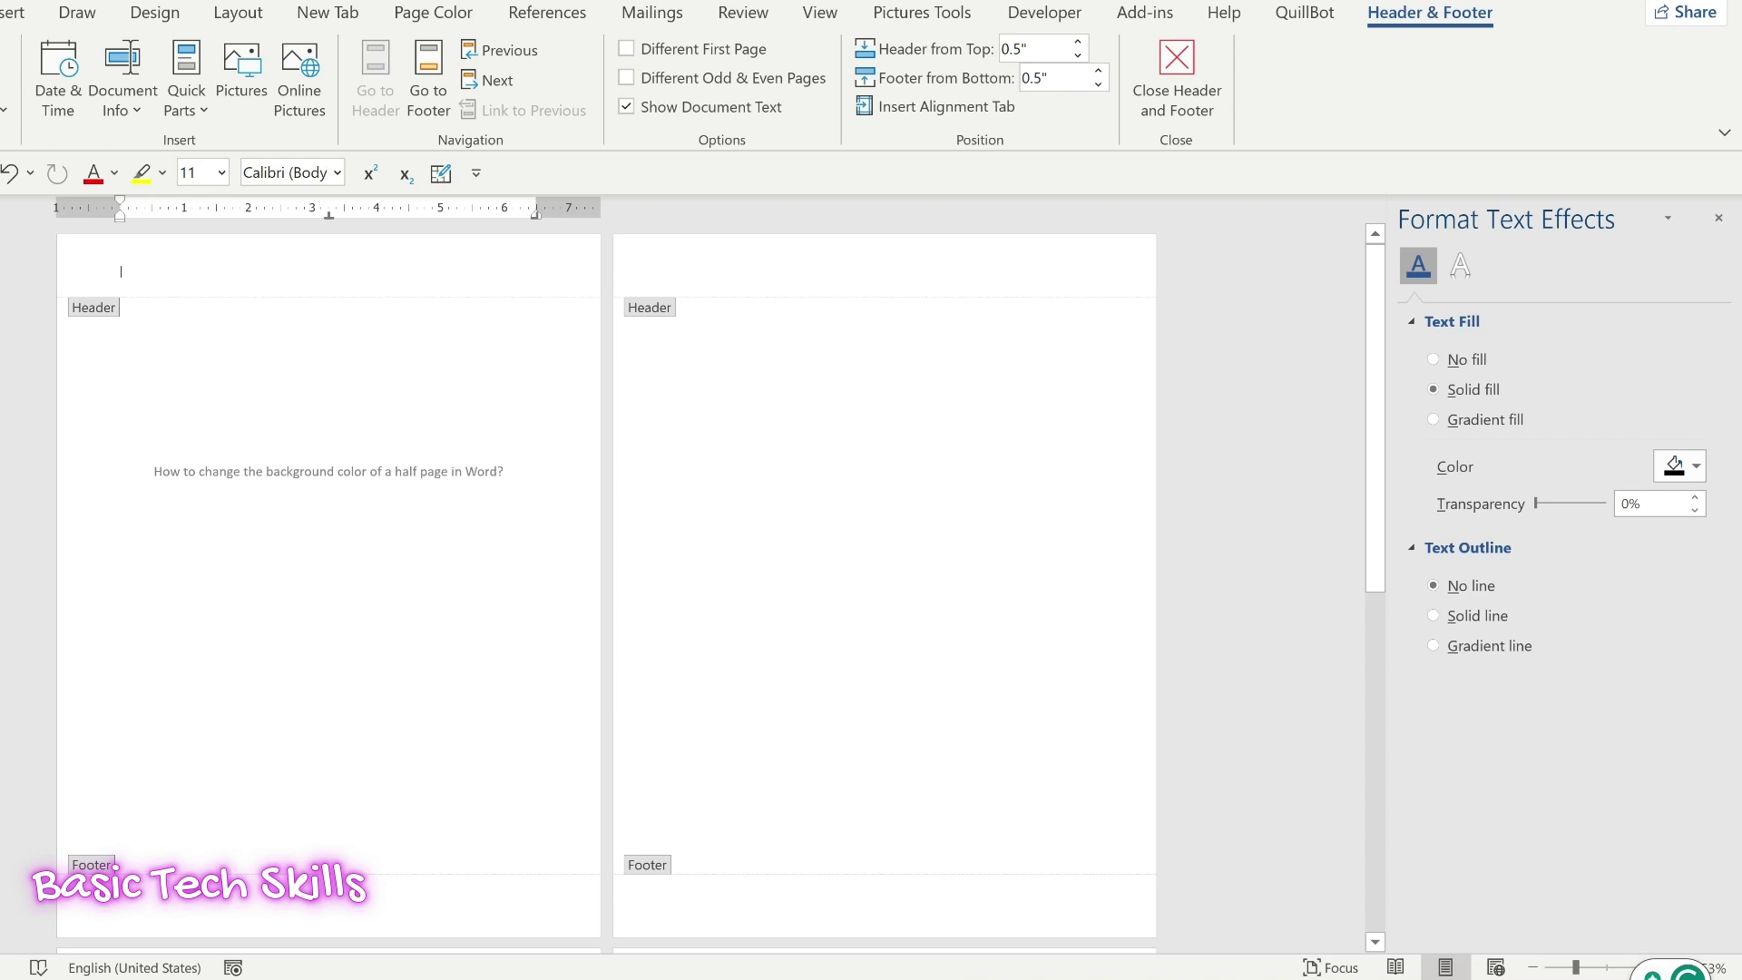
key("ctrl+v")
left_click_drag(394, 382, 331, 350)
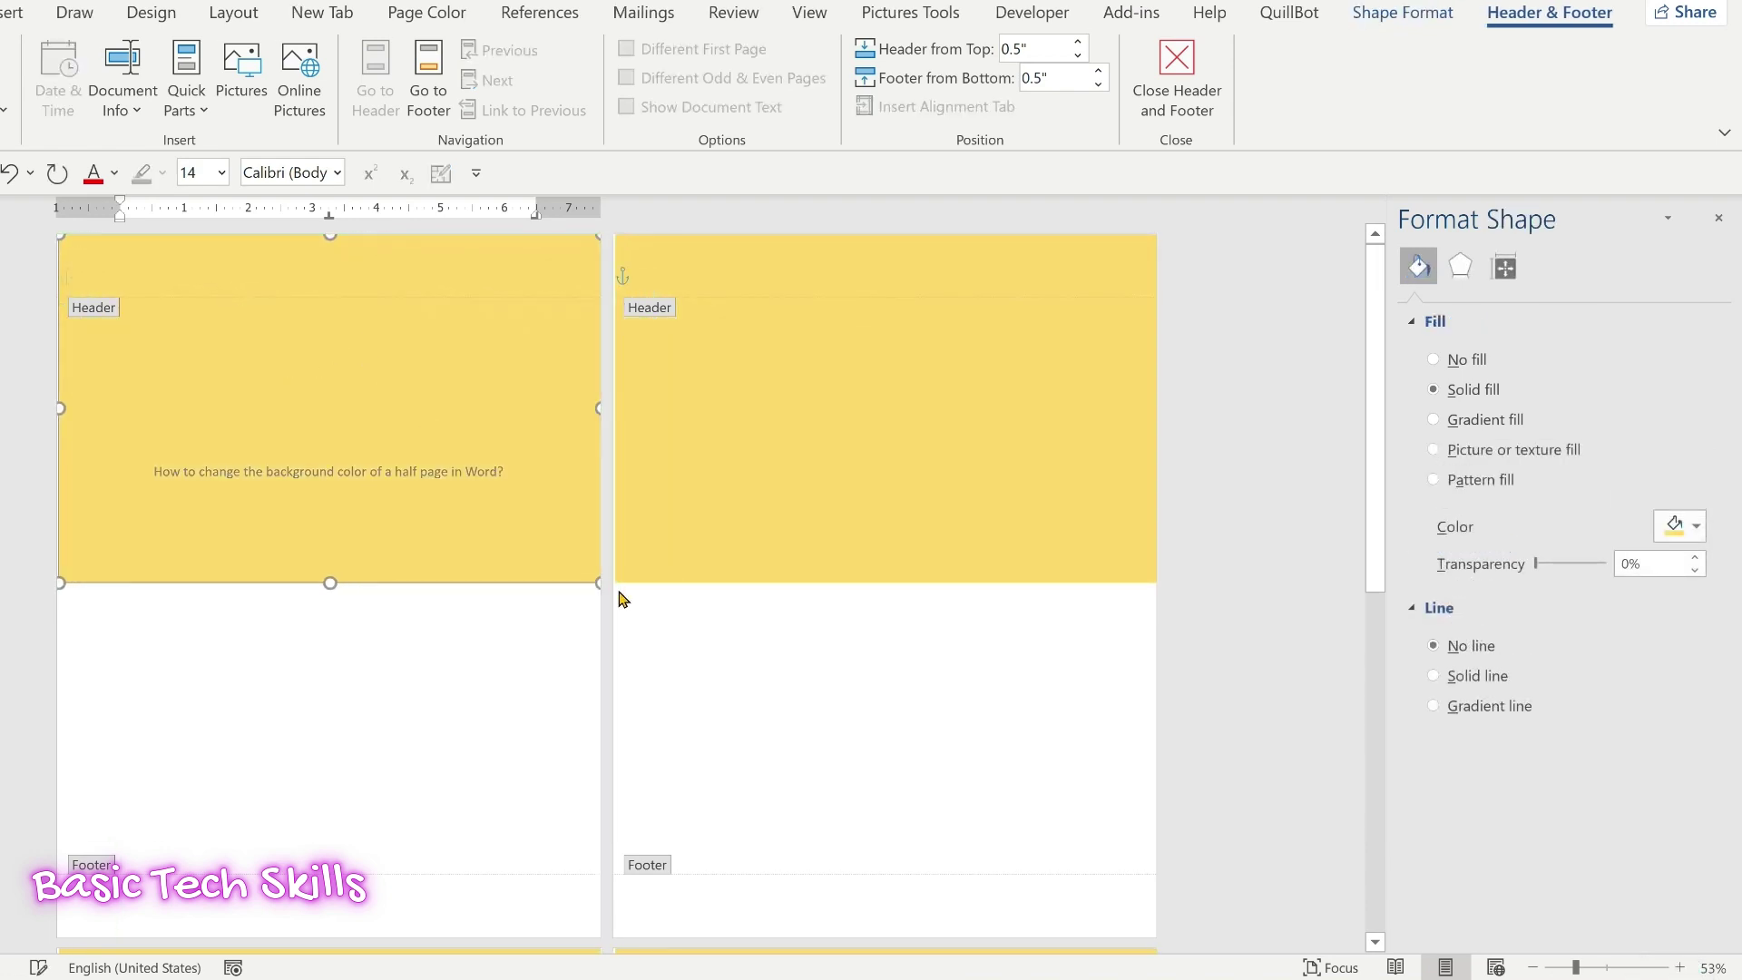
left_click_drag(599, 582, 602, 588)
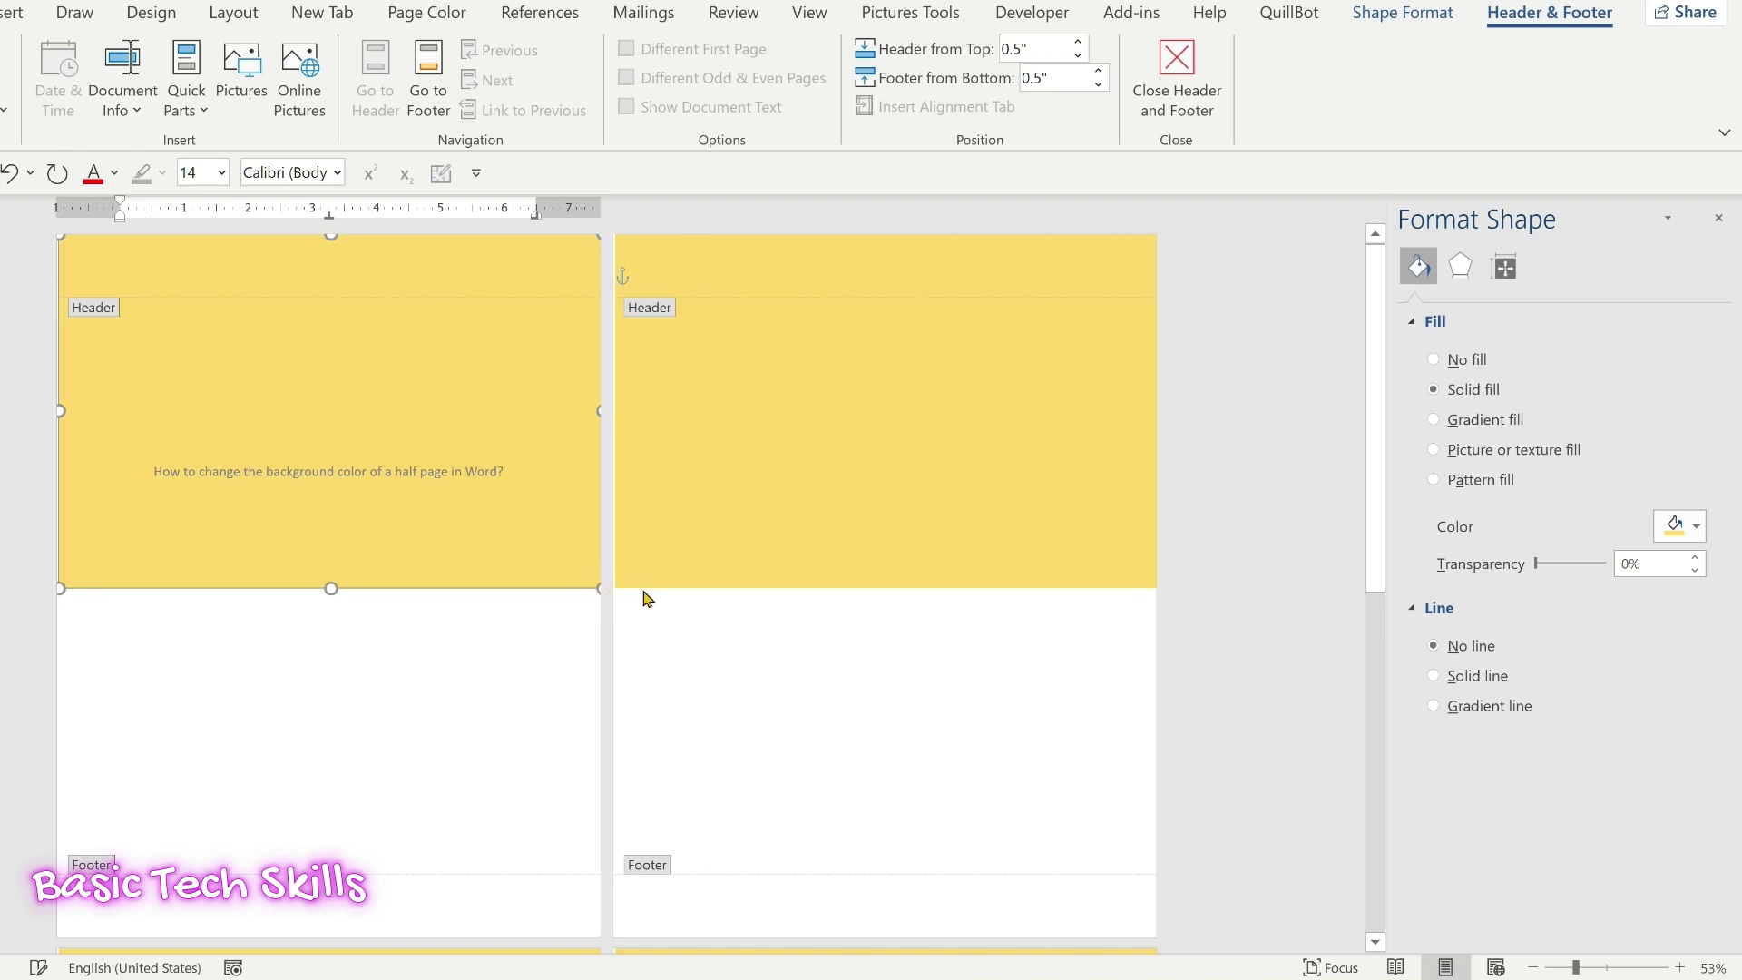
left_click(620, 588)
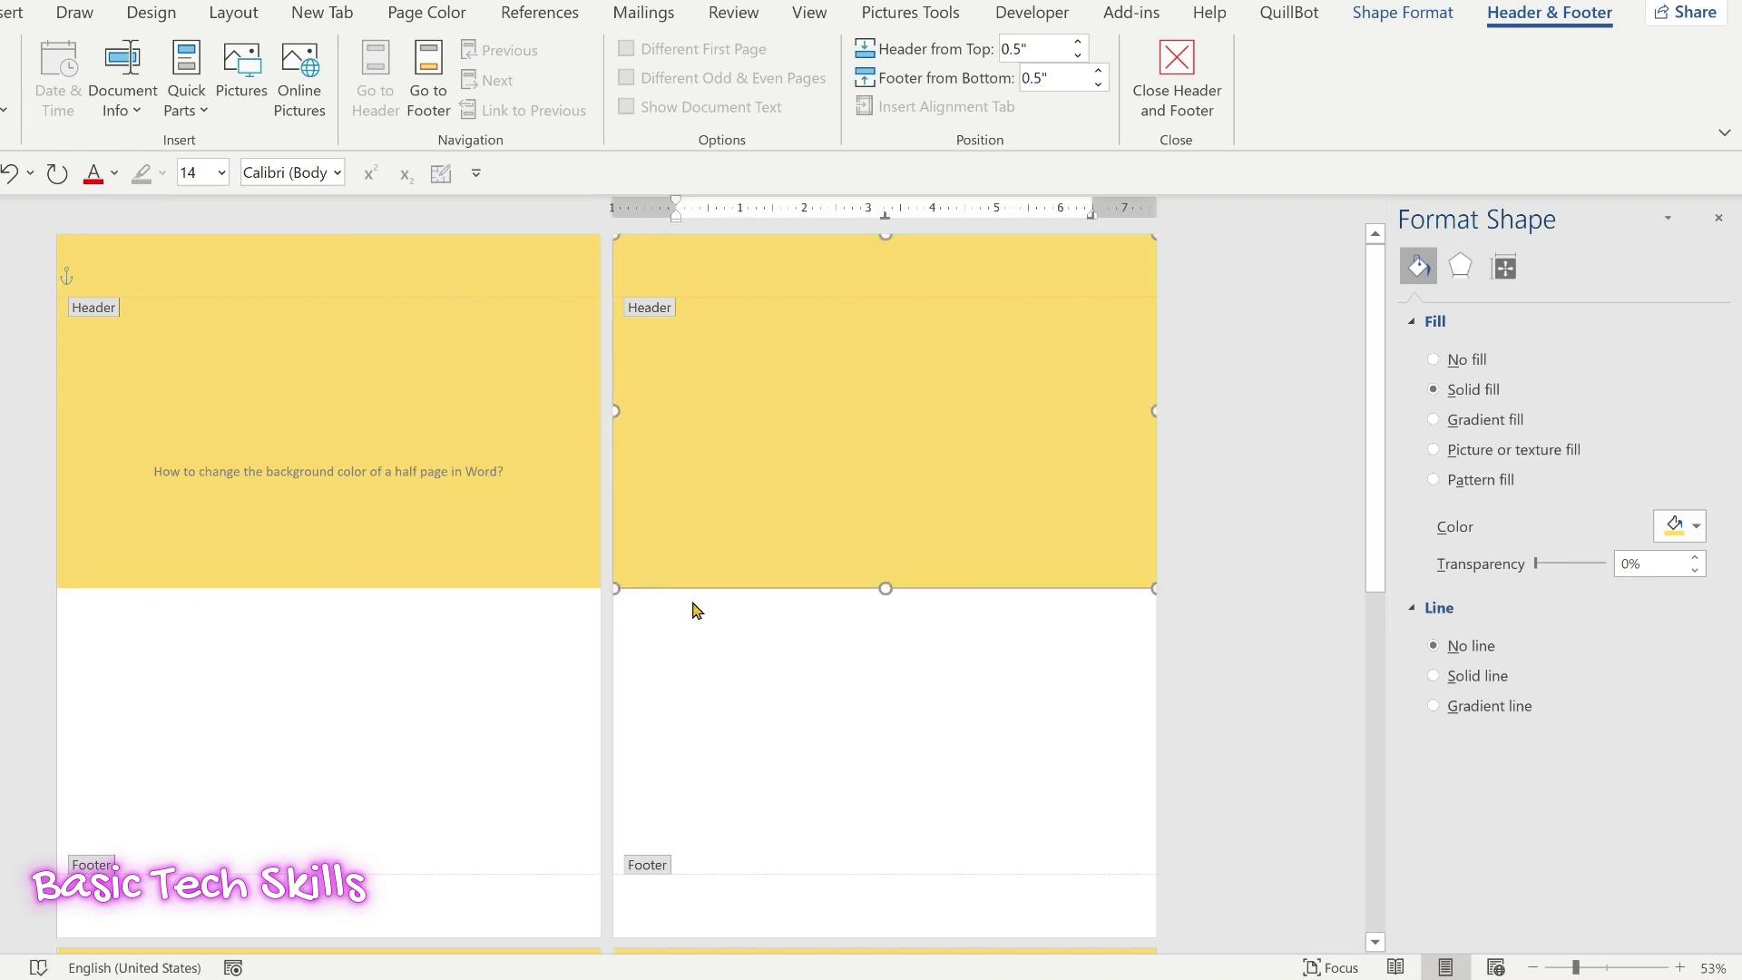
double_click(399, 678)
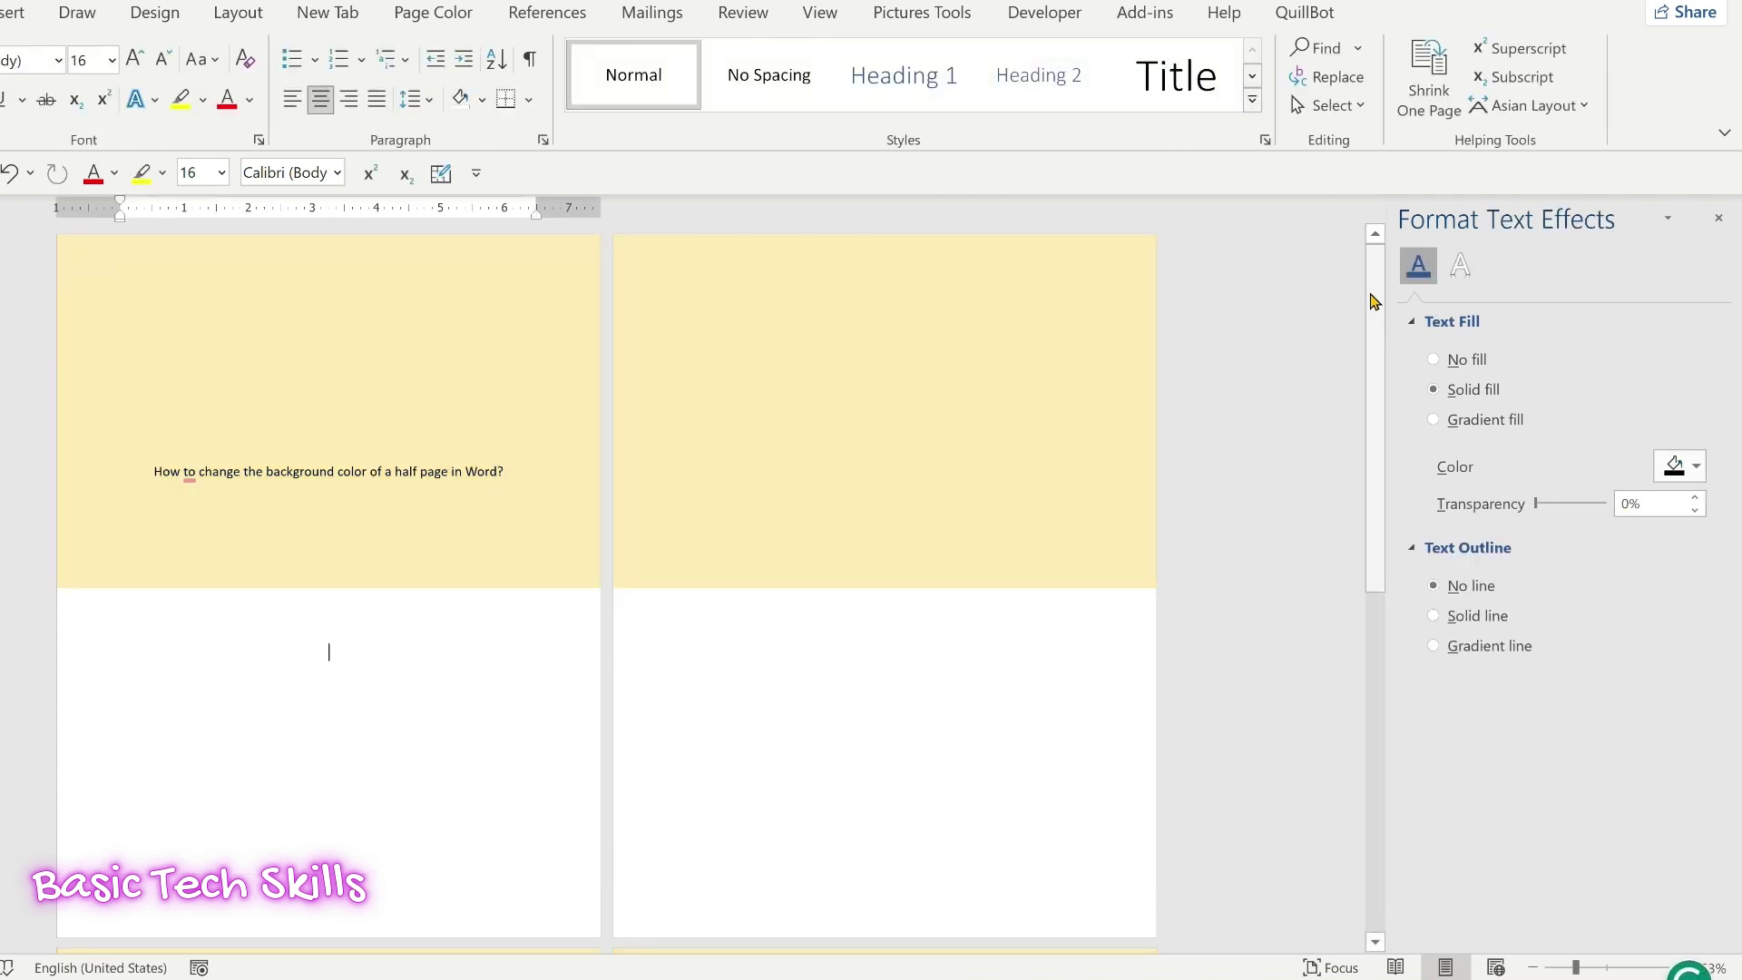
mouse_move(1377, 307)
left_mouse_down()
mouse_move(1379, 687)
mouse_move(1372, 281)
left_mouse_up()
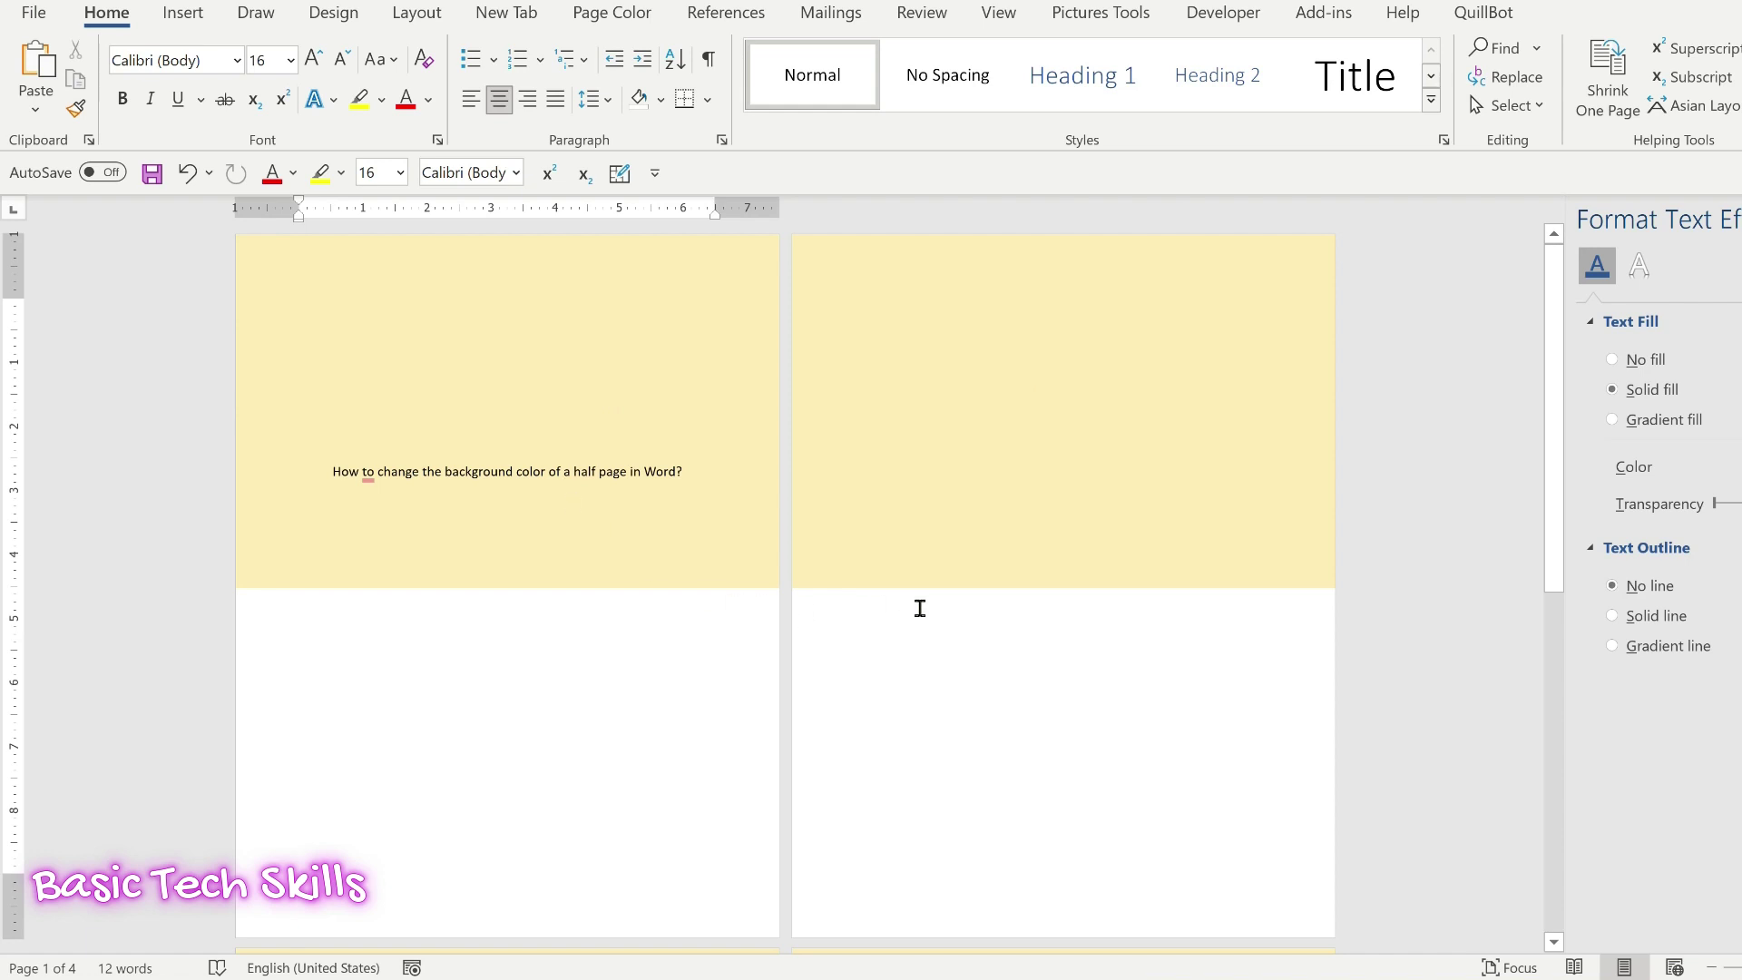
left_click(35, 12)
left_click(68, 454)
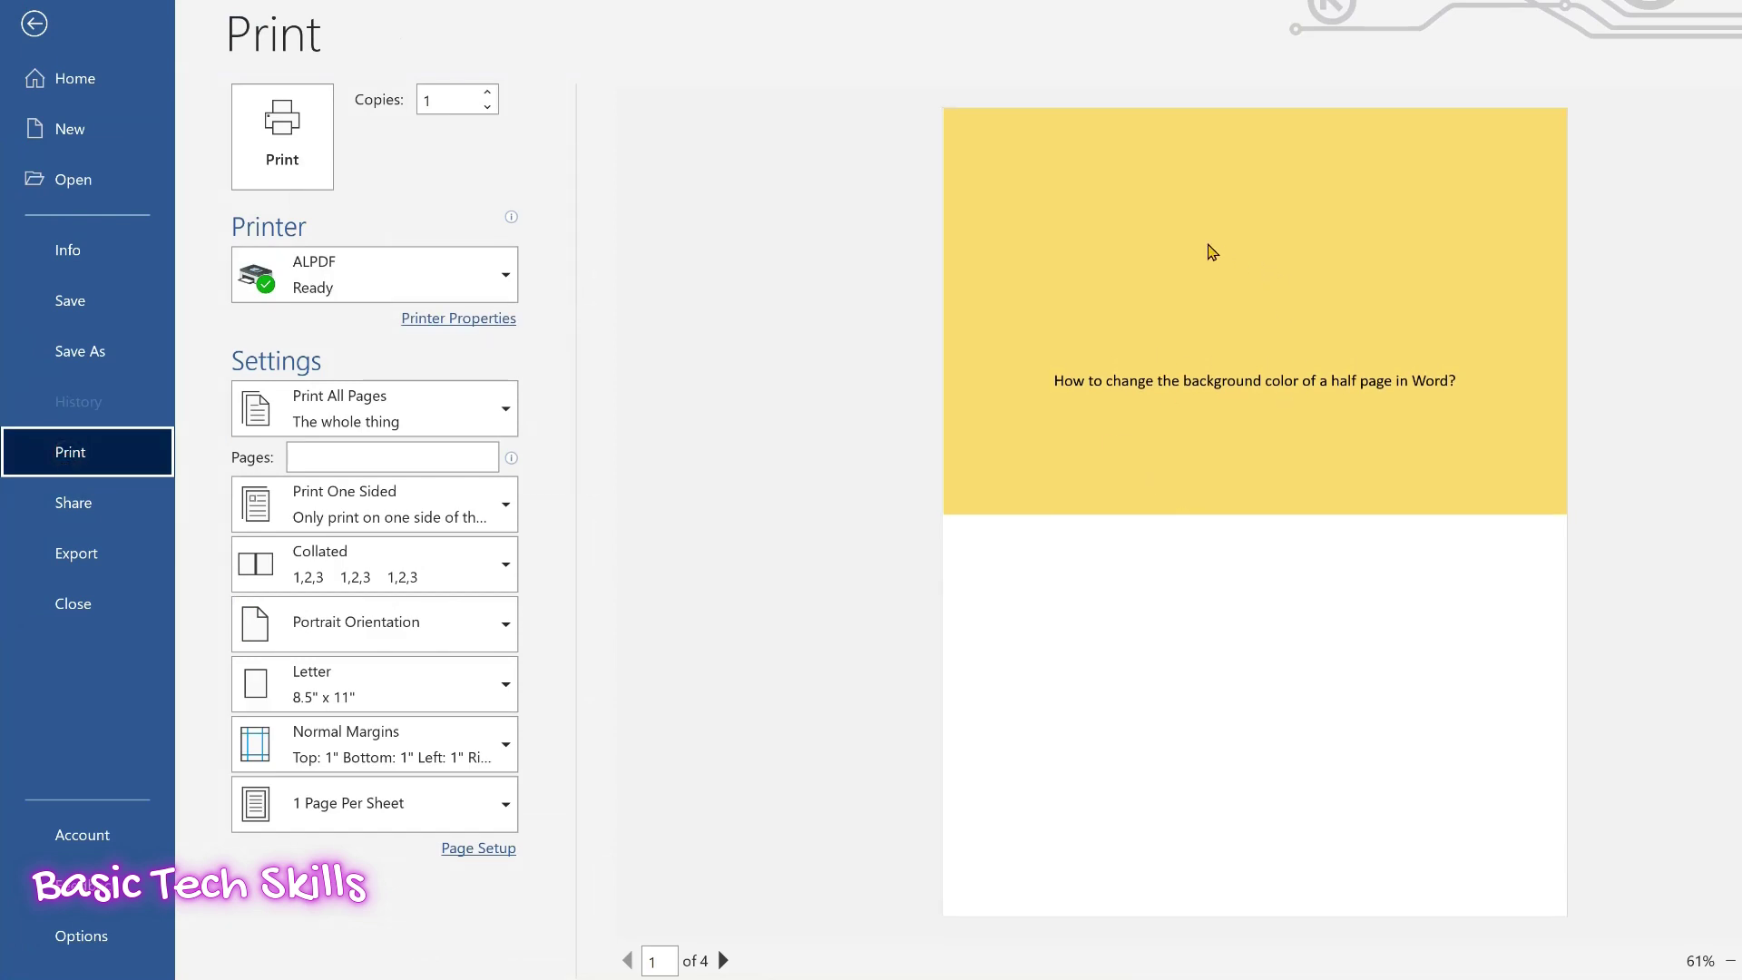
key("Escape")
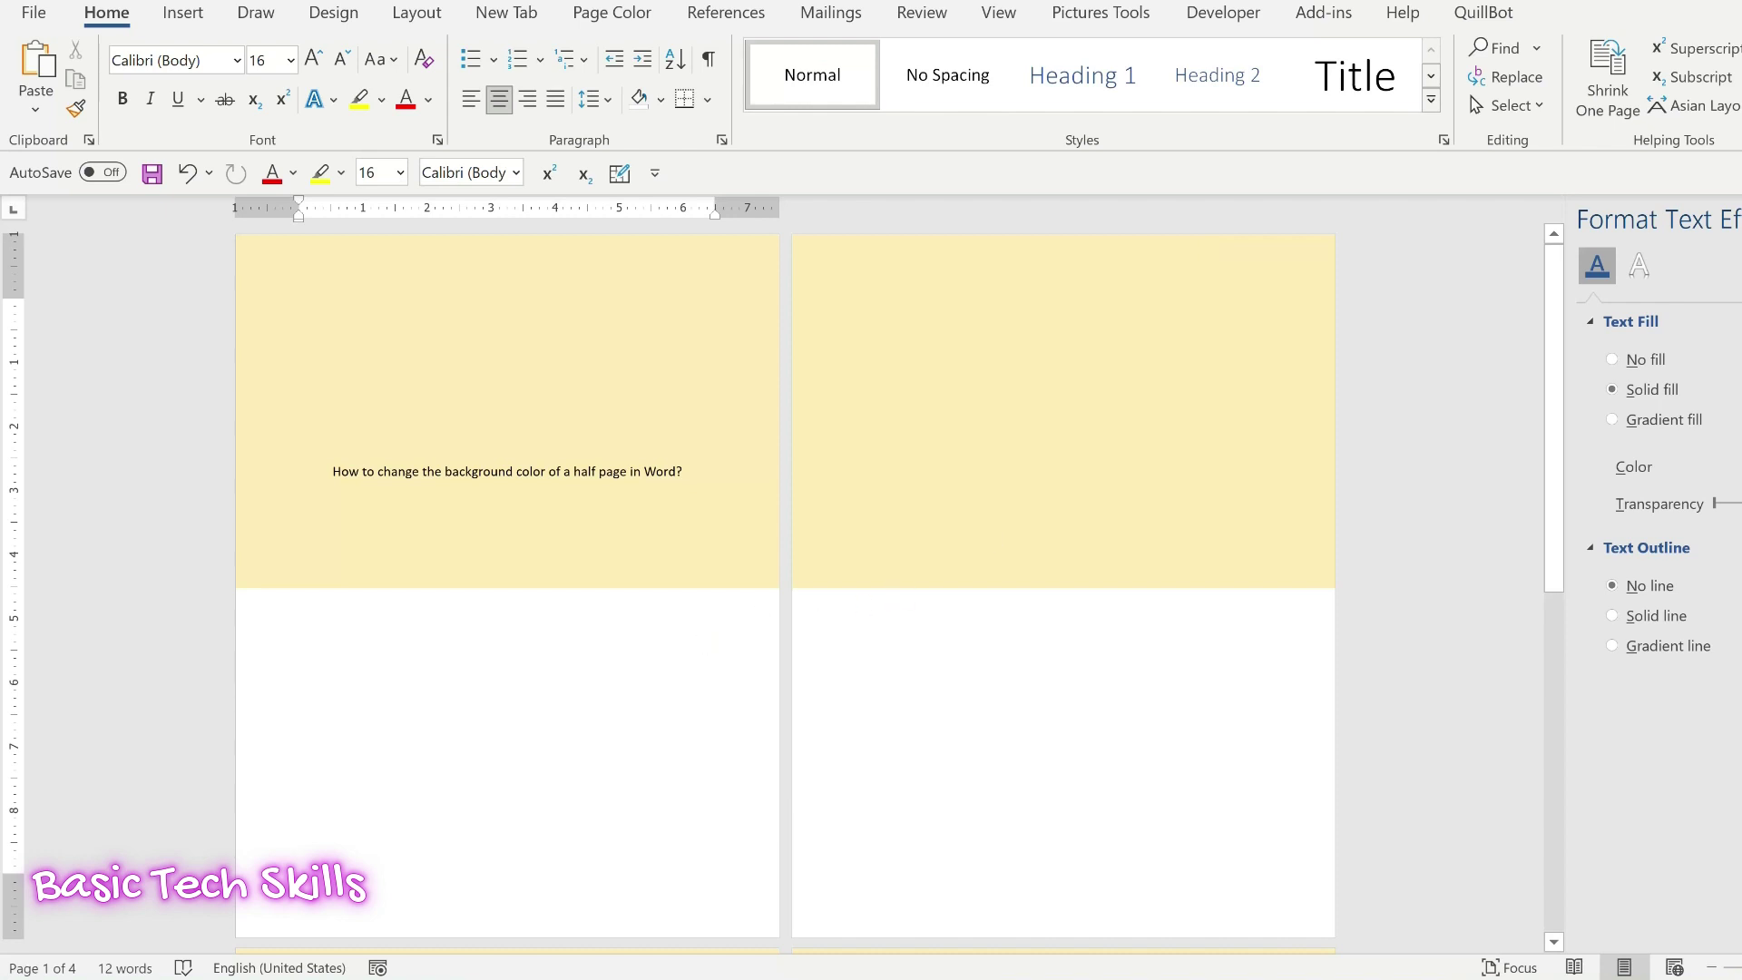